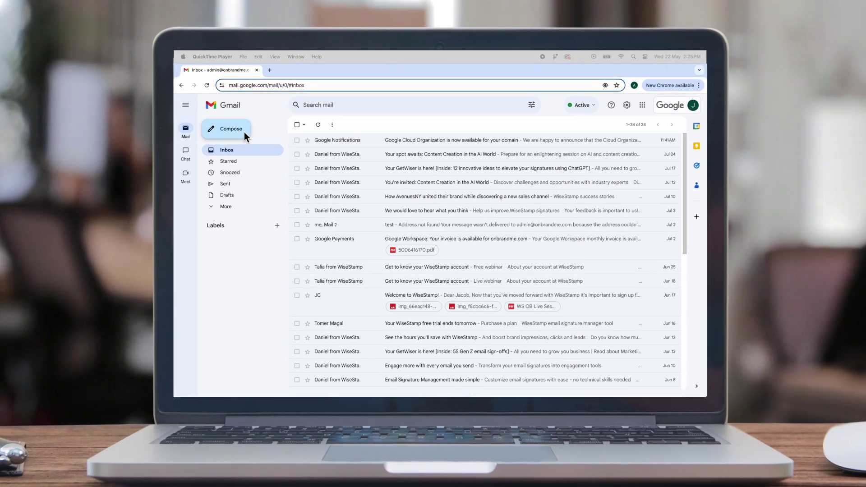
Start a new Gmail message, then go to WiseStamp's Connectors page.
{"action": "left_click", "coordinate": [244, 131]}
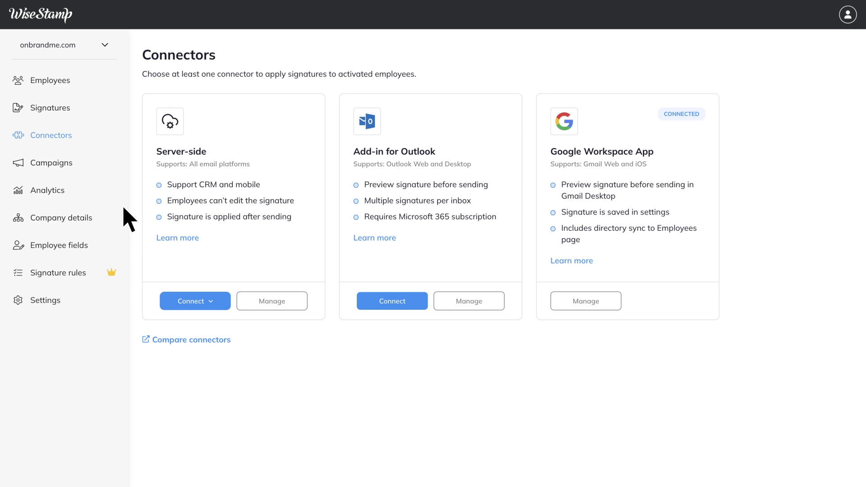
Connect WiseStamp server-side signatures through Google Workspace, limited to the onbrandme.com domain.
{"action": "left_click", "coordinate": [171, 301]}
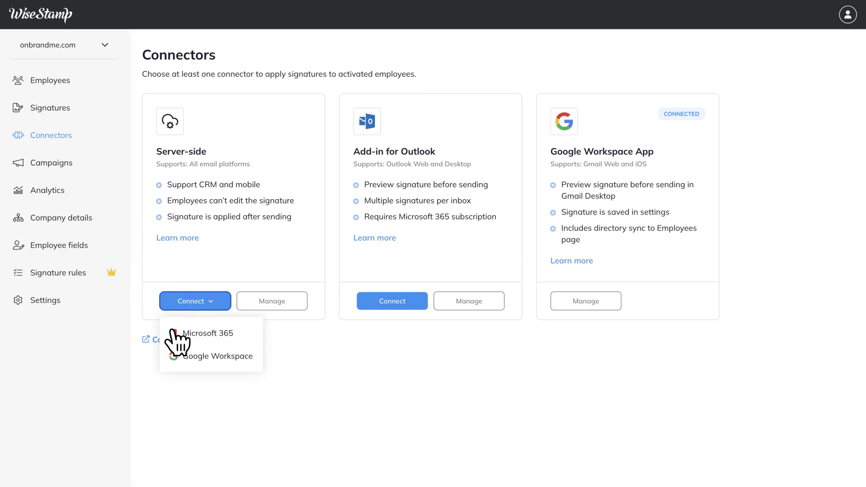
{"action": "left_click", "coordinate": [173, 363]}
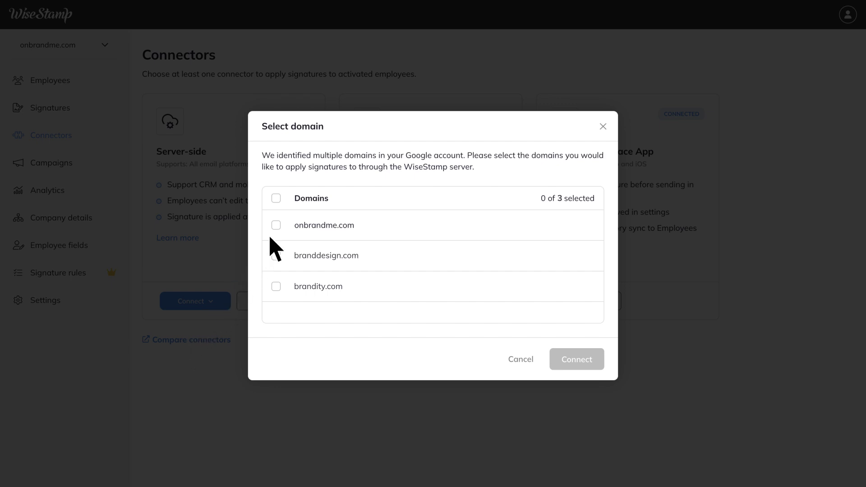
{"action": "left_click", "coordinate": [276, 225]}
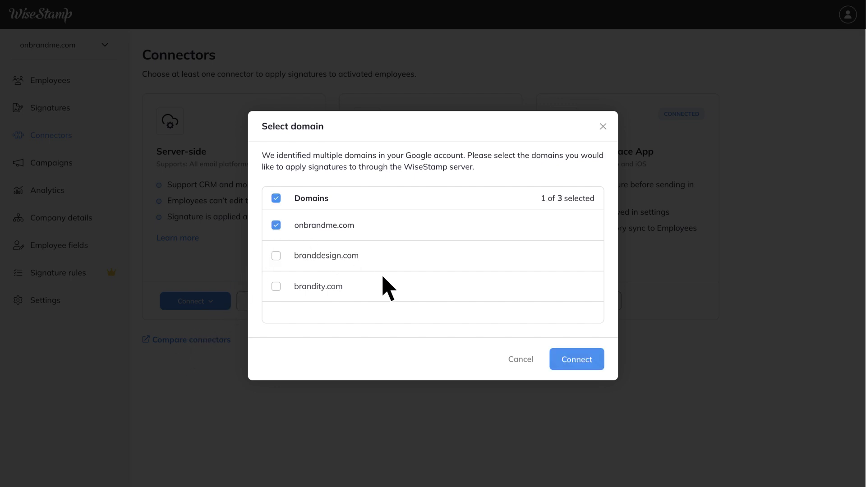
{"action": "left_click", "coordinate": [559, 366]}
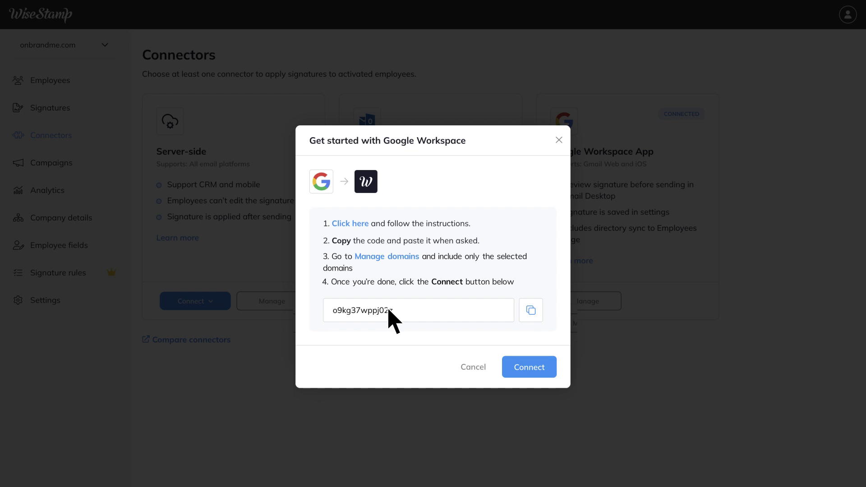
Copy the connection code from WiseStamp's Get started with Google Workspace dialog.
{"action": "left_click", "coordinate": [531, 309]}
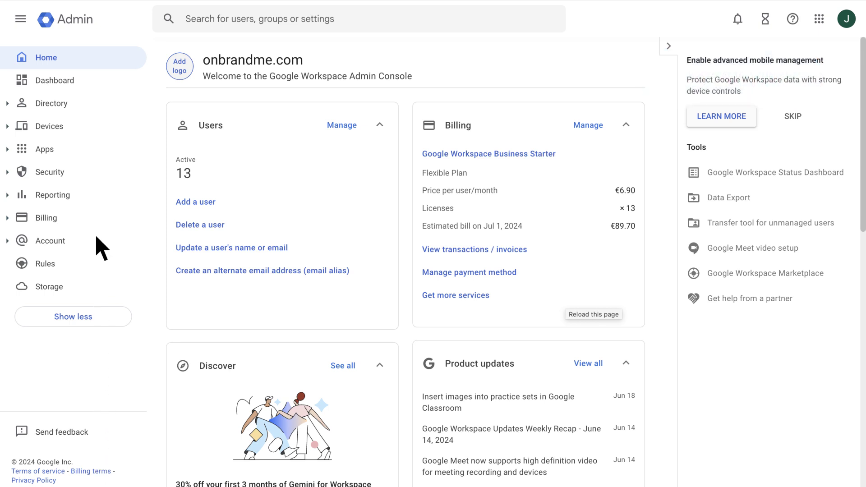
Go to Gmail's Hosts settings under Apps > Google Workspace.
{"action": "left_click", "coordinate": [101, 155]}
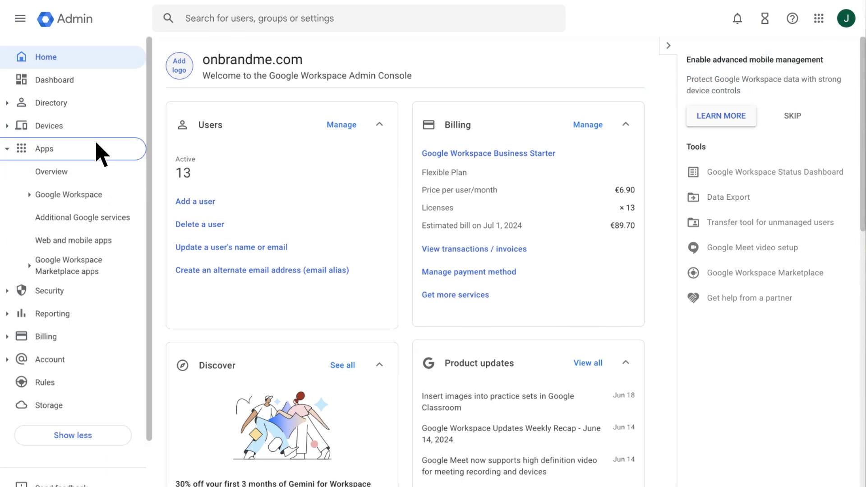
{"action": "left_click", "coordinate": [116, 197]}
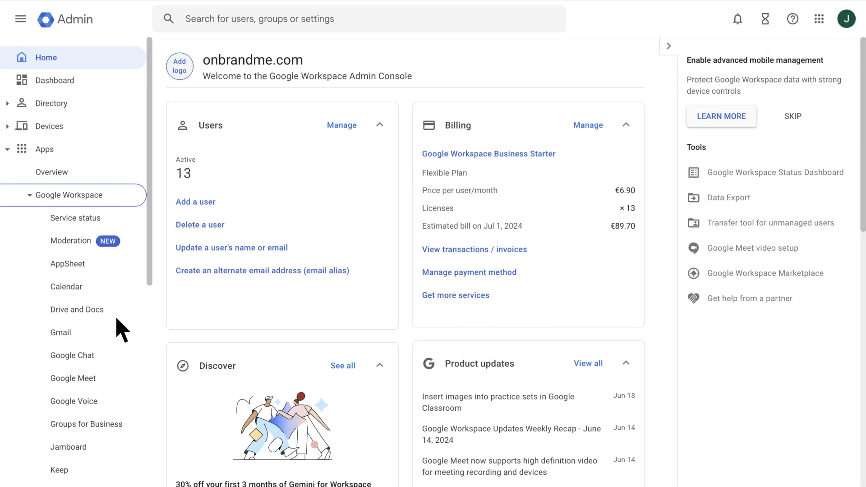
{"action": "left_click", "coordinate": [116, 339]}
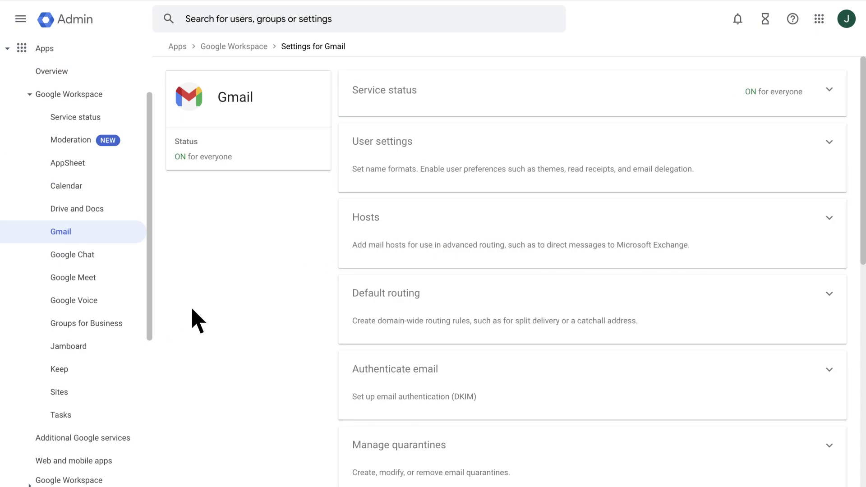
{"action": "left_click", "coordinate": [371, 251]}
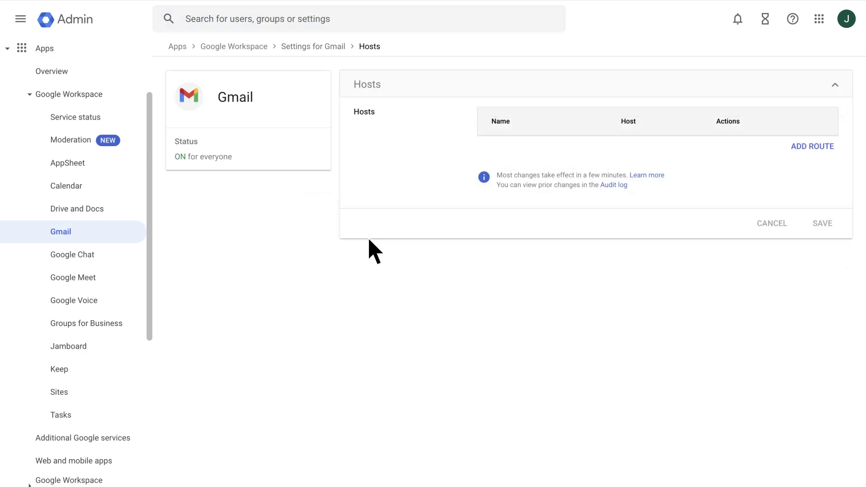
Add a single-host route 'WiseStamp' to WiseStamp's SMTP host on port 25, requiring TLS.
{"action": "left_click", "coordinate": [796, 149]}
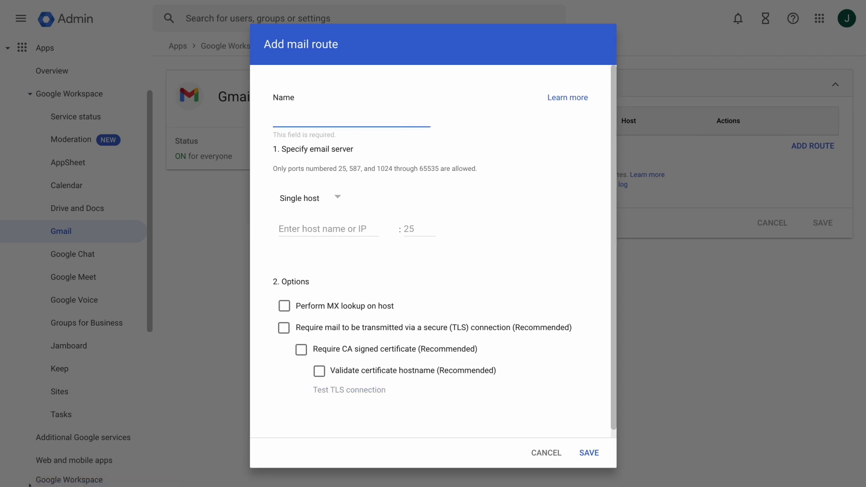
{"action": "type", "text": "Wise"}
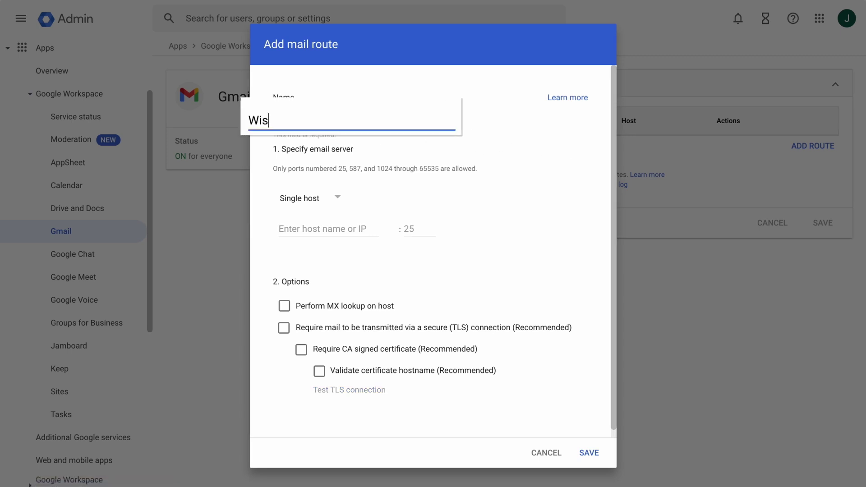
{"action": "type", "text": "Stamp"}
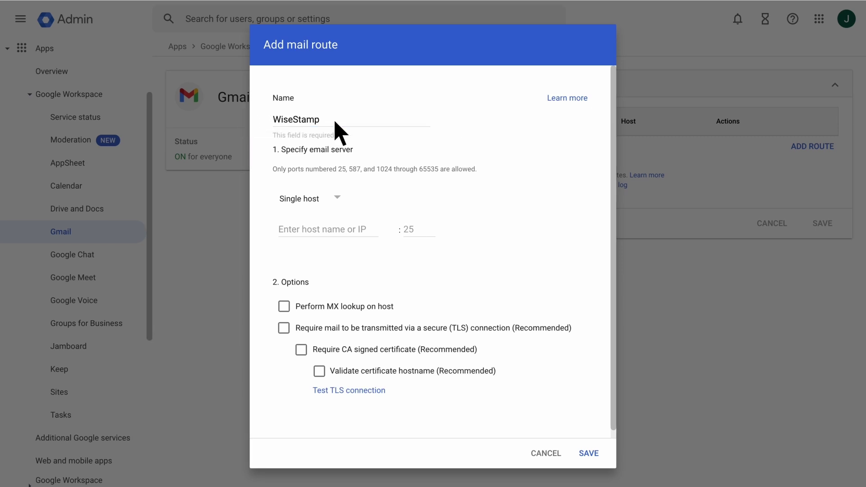
{"action": "left_click", "coordinate": [337, 201]}
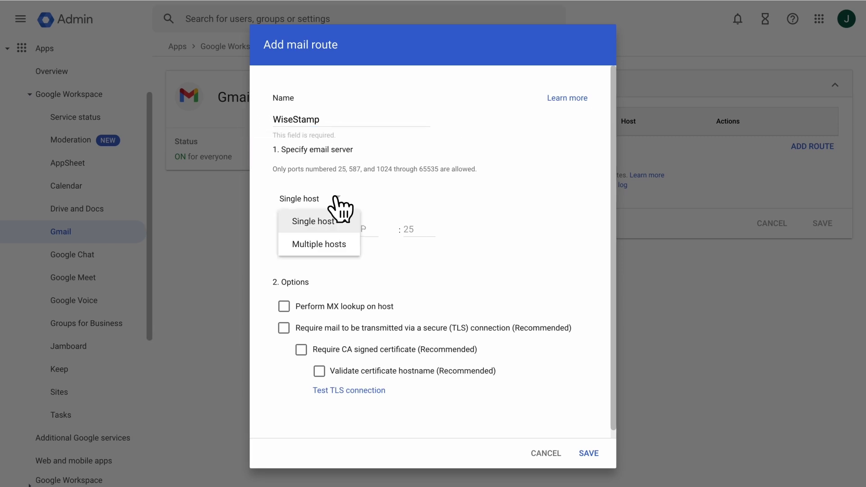
{"action": "left_click", "coordinate": [336, 198]}
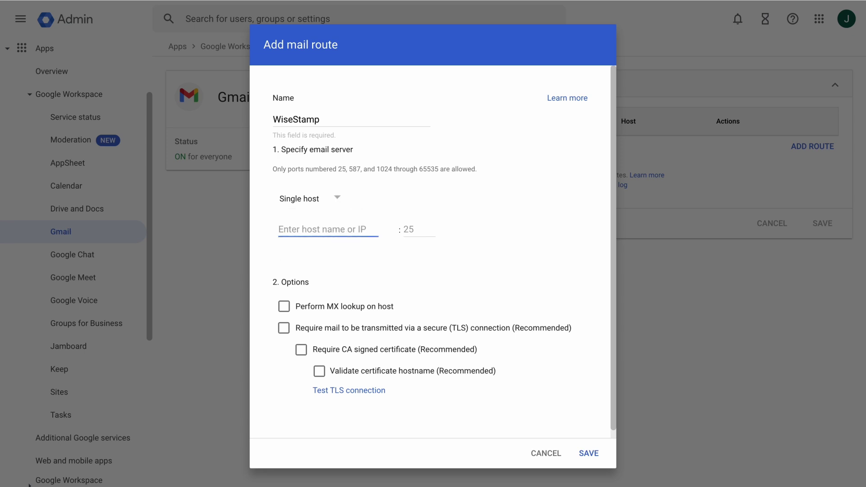
{"action": "key", "text": "ctrl+v"}
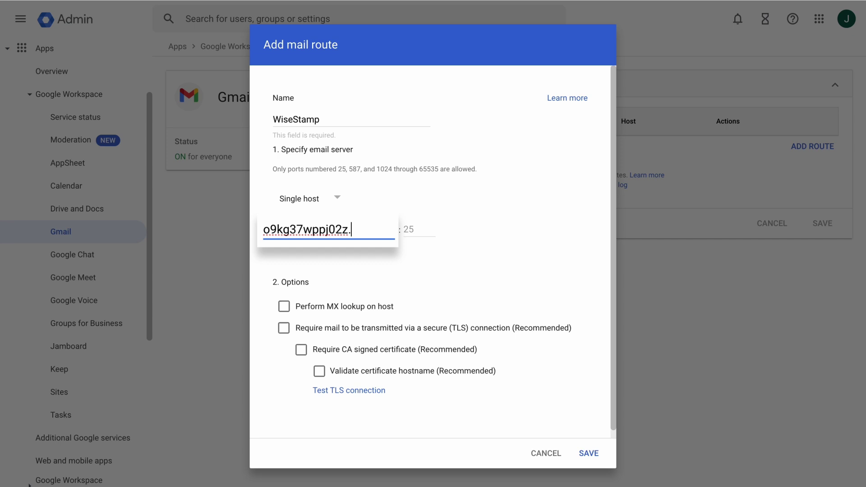
{"action": "key", "text": "ctrl+v"}
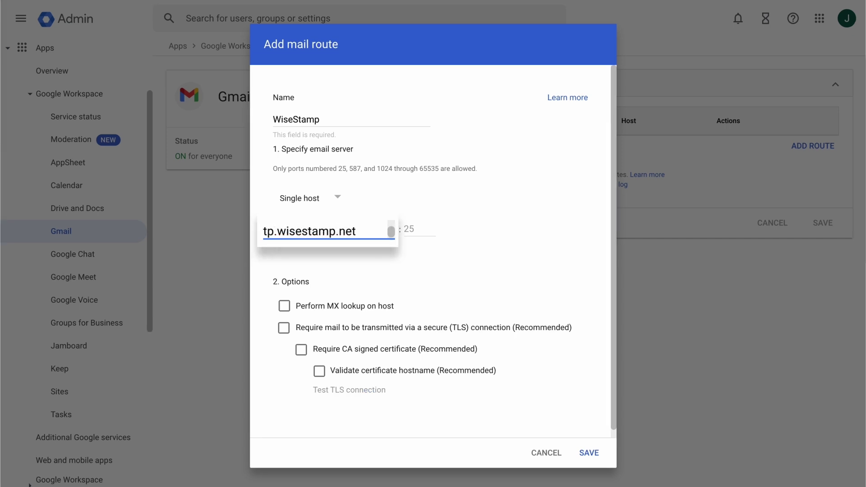
{"action": "left_click", "coordinate": [412, 230]}
{"action": "type", "text": "25"}
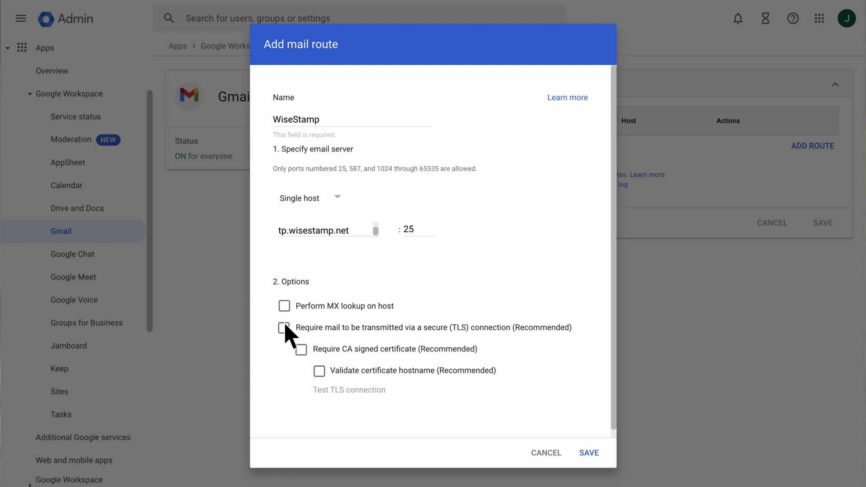
{"action": "left_click", "coordinate": [284, 327]}
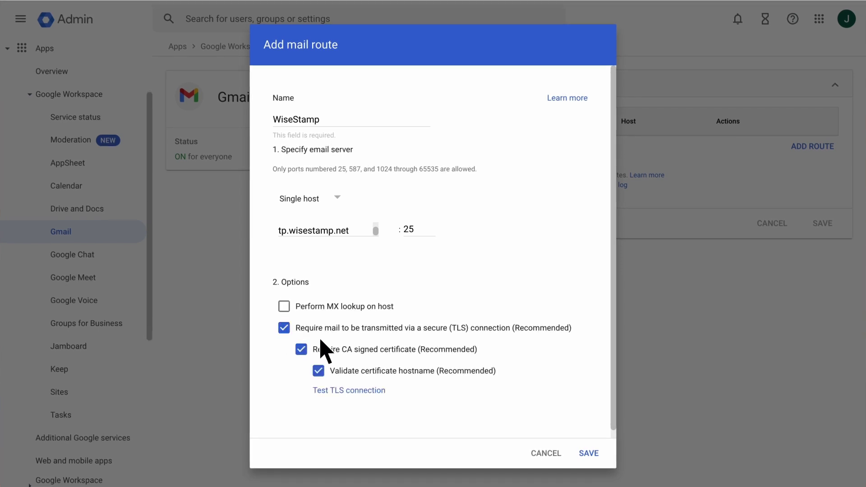
{"action": "left_click", "coordinate": [578, 449]}
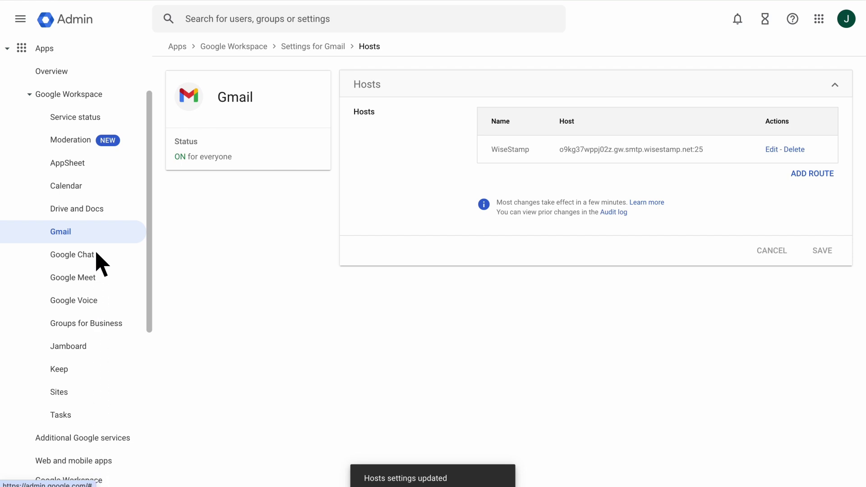
Open Gmail's Routing settings and scroll down to the SMTP relay service section.
{"action": "left_click", "coordinate": [96, 233]}
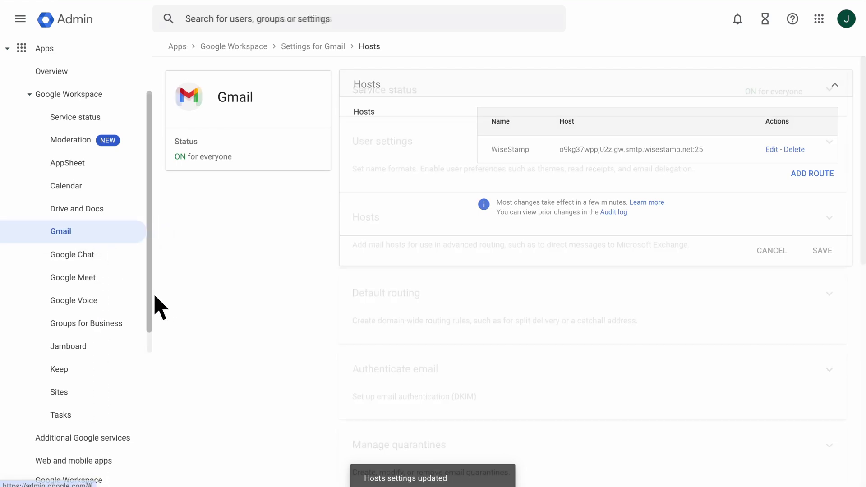
{"action": "scroll", "coordinate": [264, 423], "scroll_direction": "down", "scroll_amount": 1}
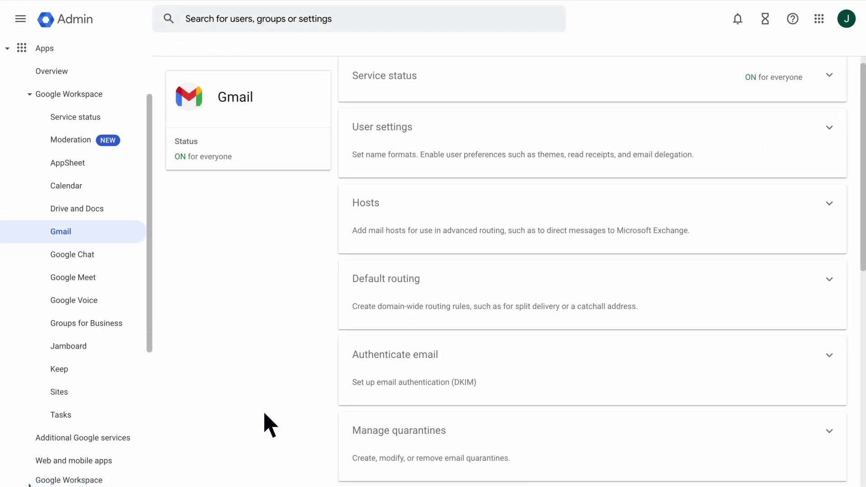
{"action": "scroll", "coordinate": [270, 423], "scroll_direction": "down", "scroll_amount": 8}
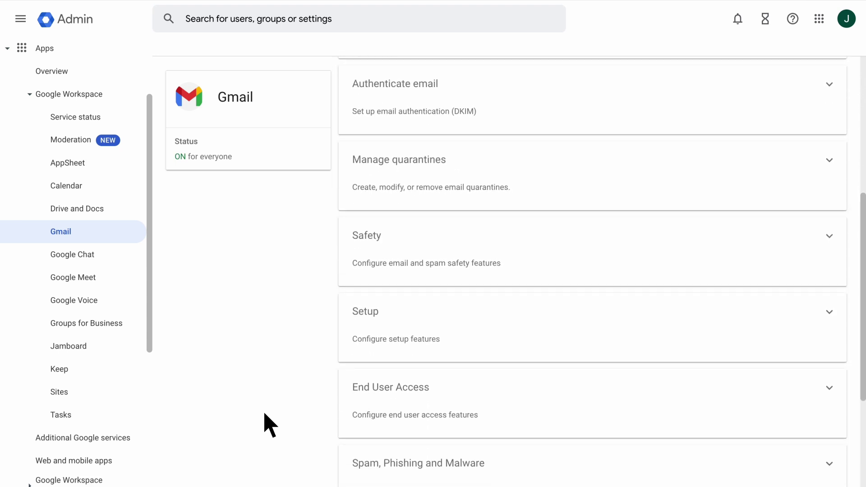
{"action": "scroll", "coordinate": [269, 424], "scroll_direction": "down", "scroll_amount": 2}
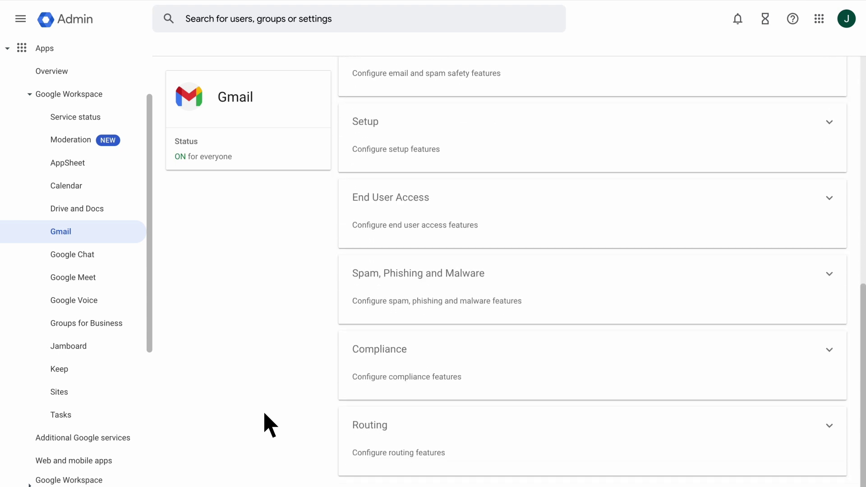
{"action": "left_click", "coordinate": [349, 431]}
{"action": "scroll", "coordinate": [351, 432], "scroll_direction": "down", "scroll_amount": 4}
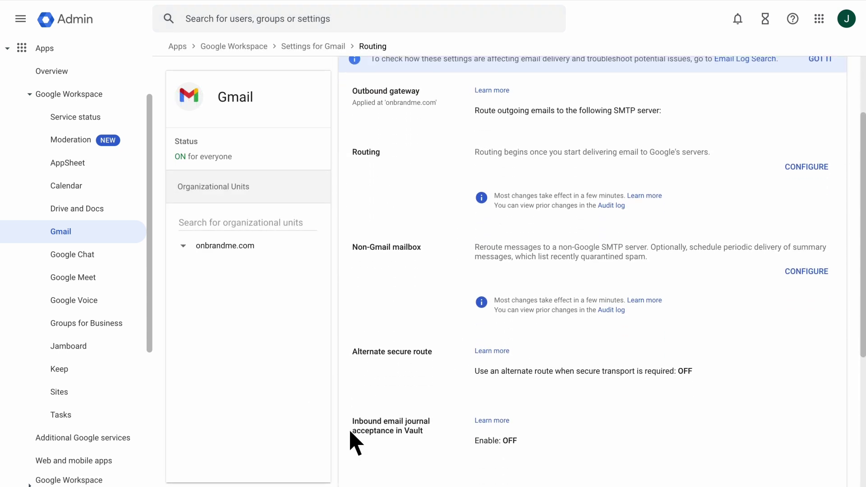
{"action": "scroll", "coordinate": [351, 441], "scroll_direction": "down", "scroll_amount": 3}
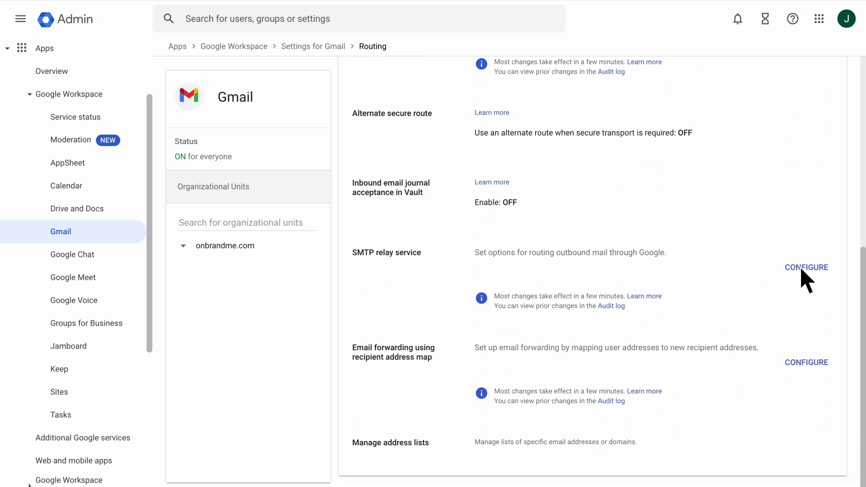
Create SMTP relay setting 'Receive from WiseStamp' for domain addresses, accepting only specified IPs.
{"action": "left_click", "coordinate": [802, 269]}
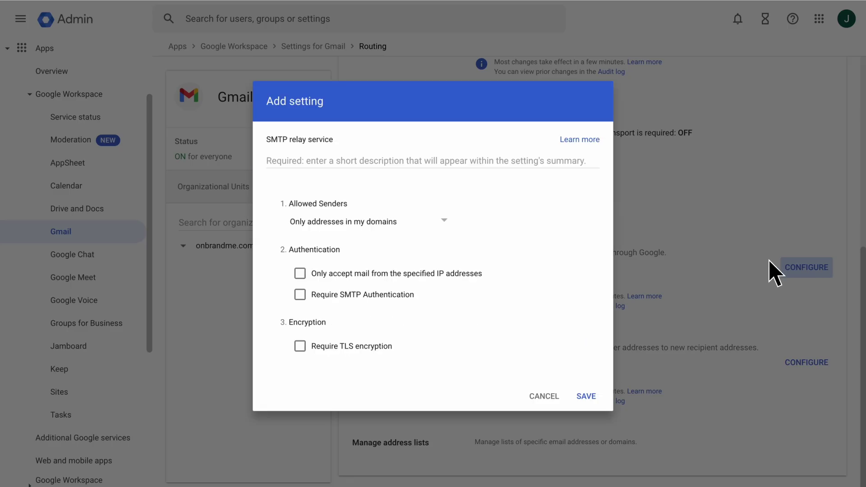
{"action": "type", "text": "Receive from WiseStamp"}
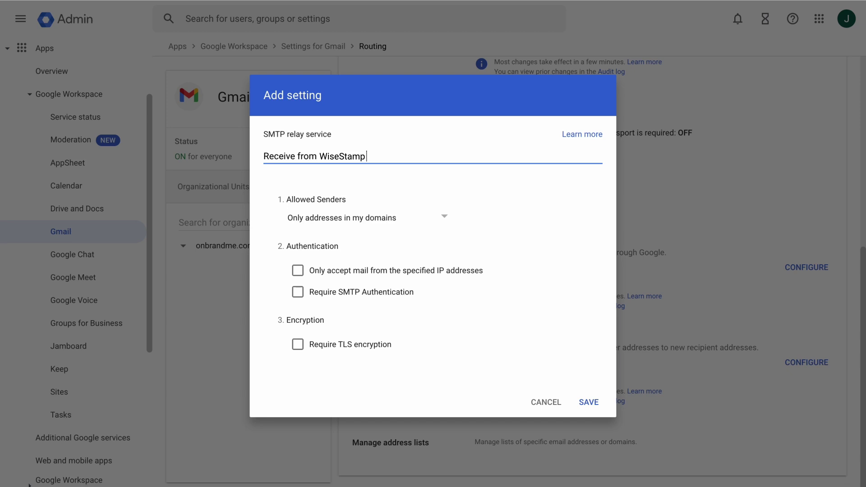
{"action": "key", "text": "Tab"}
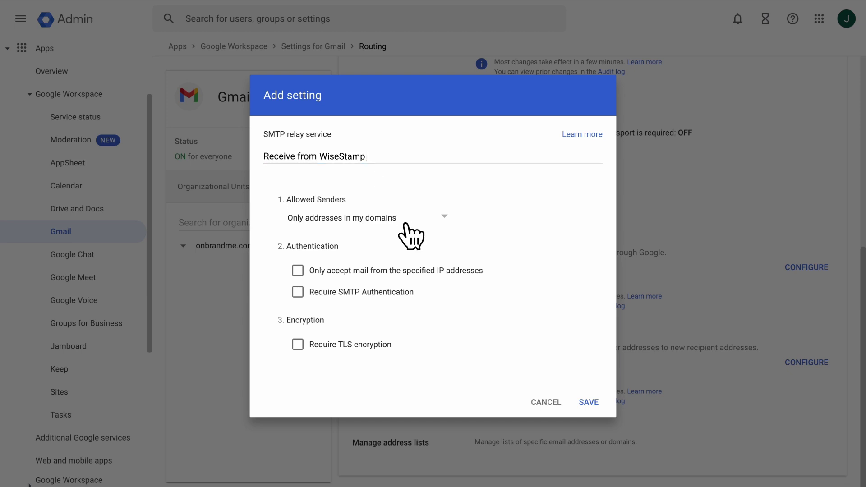
{"action": "left_click", "coordinate": [406, 224]}
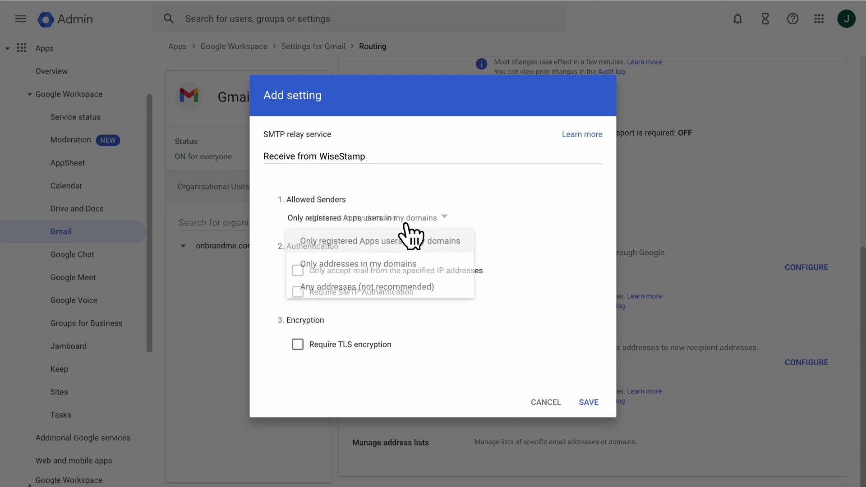
{"action": "left_click", "coordinate": [419, 256]}
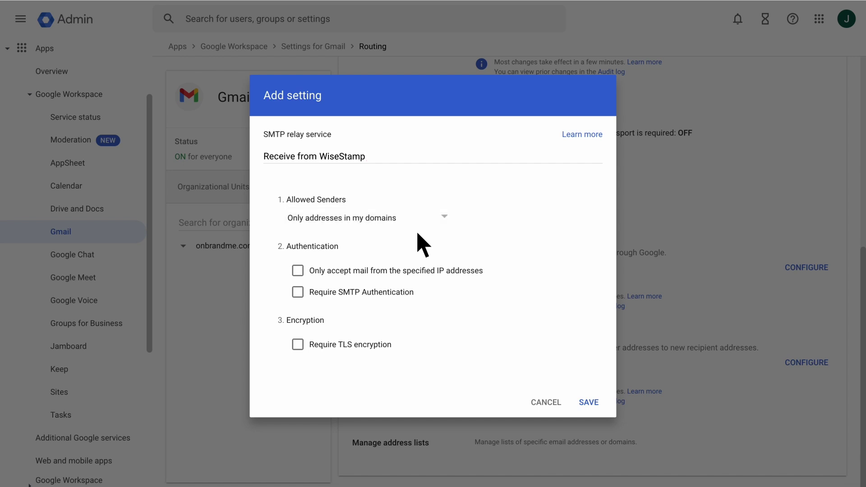
{"action": "left_click", "coordinate": [297, 271]}
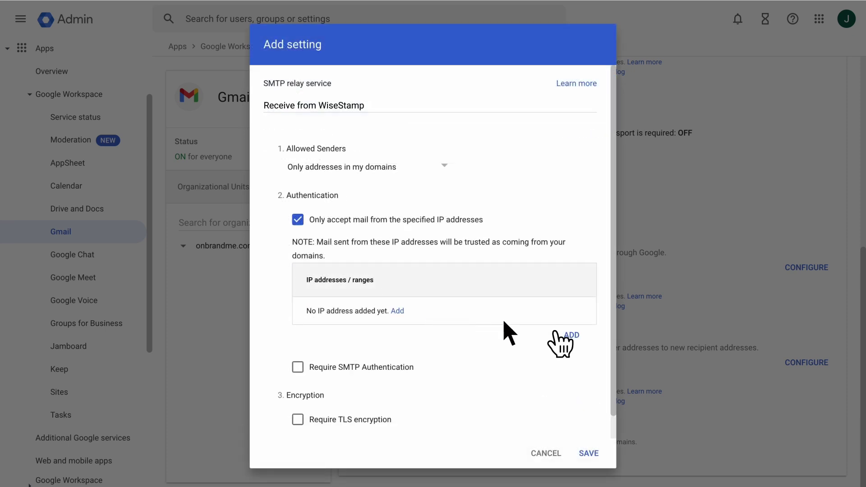
Add IP entry 'WiseStampIP1' with the pasted WiseStamp IP address.
{"action": "left_click", "coordinate": [556, 334]}
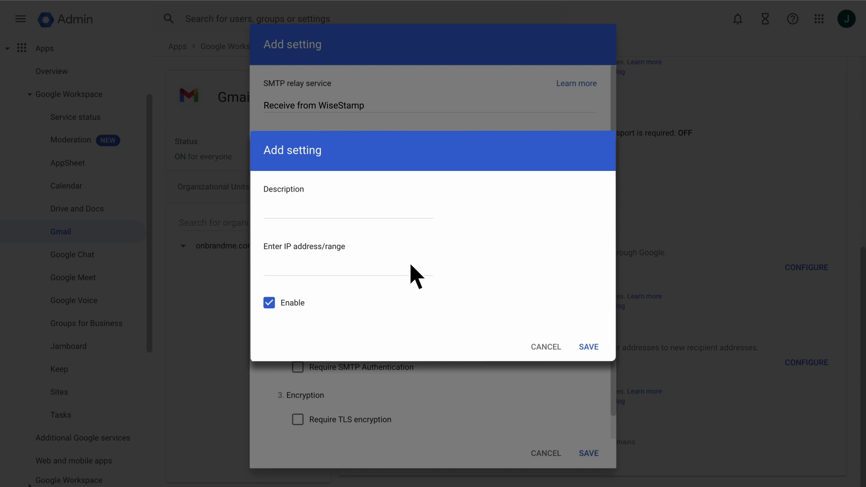
{"action": "left_click", "coordinate": [302, 211]}
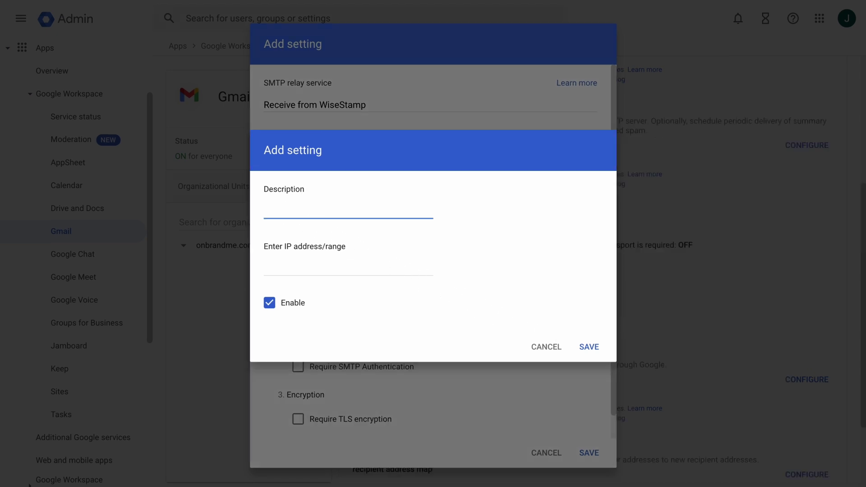
{"action": "type", "text": "Wise"}
{"action": "type", "text": "StampIP1"}
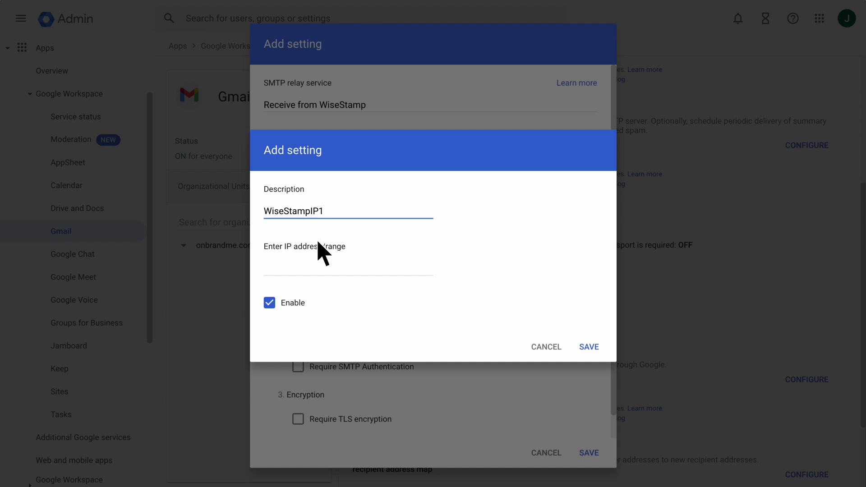
{"action": "left_click", "coordinate": [316, 269]}
{"action": "type", "text": "34.121.227.57"}
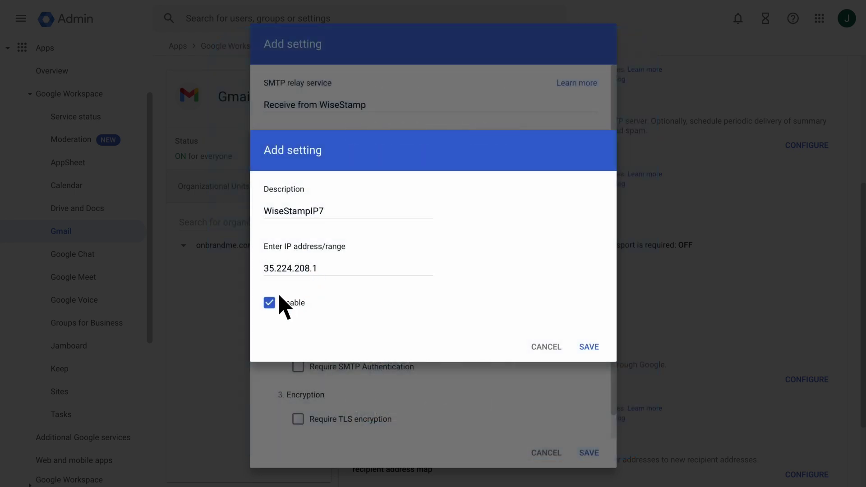
{"action": "left_click", "coordinate": [582, 346]}
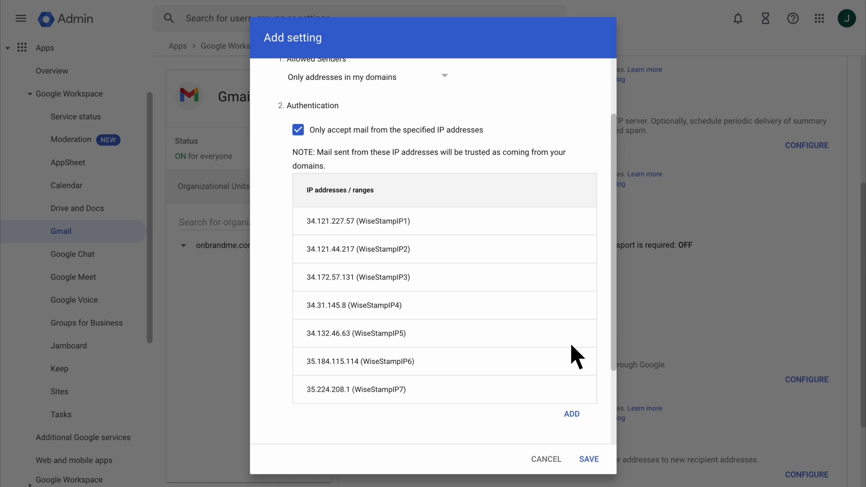
Require TLS encryption on the 'Receive from WiseStamp' relay rule and save it.
{"action": "scroll", "coordinate": [576, 356], "scroll_direction": "down", "scroll_amount": 5}
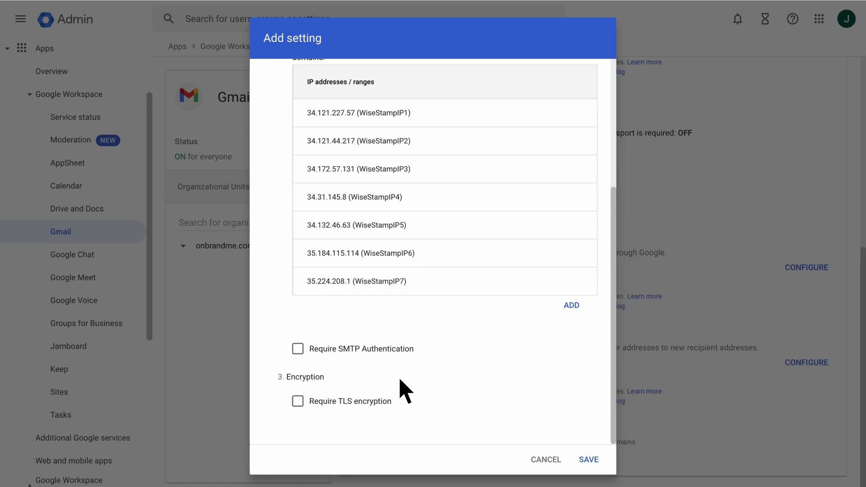
{"action": "left_click", "coordinate": [299, 400]}
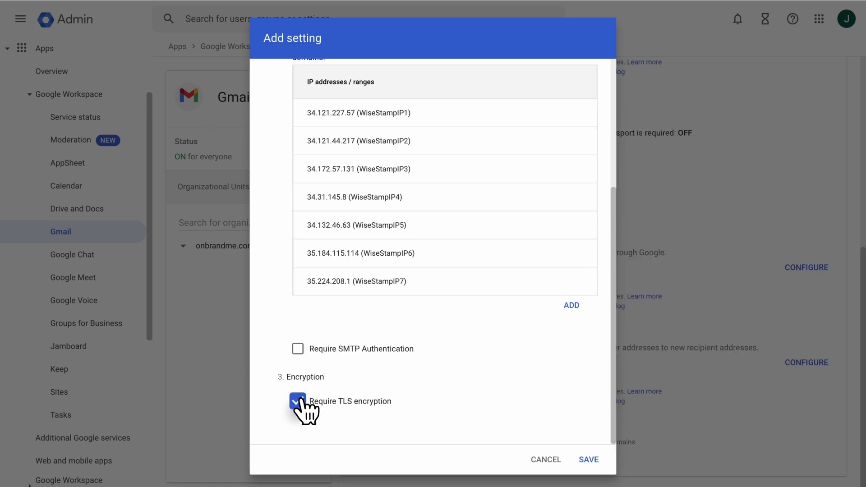
{"action": "left_click", "coordinate": [575, 461]}
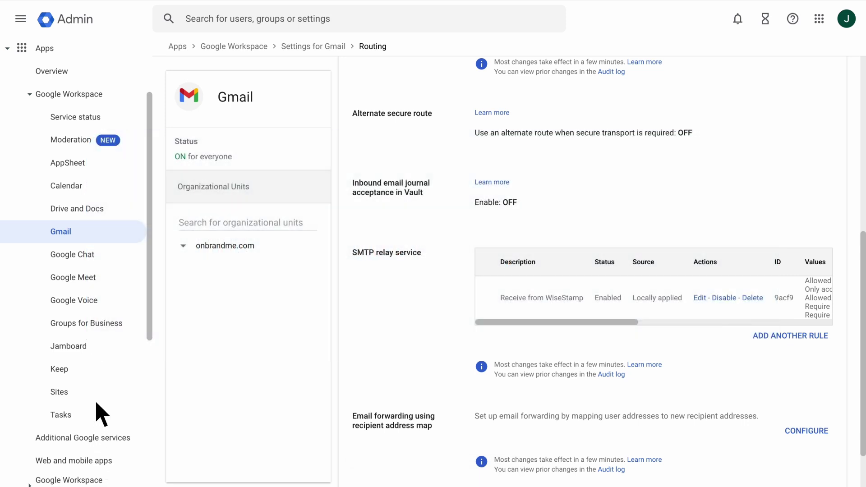
Delete the 'Email fitlering' and 'Email security' rules from Gmail's Content compliance settings.
{"action": "left_click", "coordinate": [96, 234]}
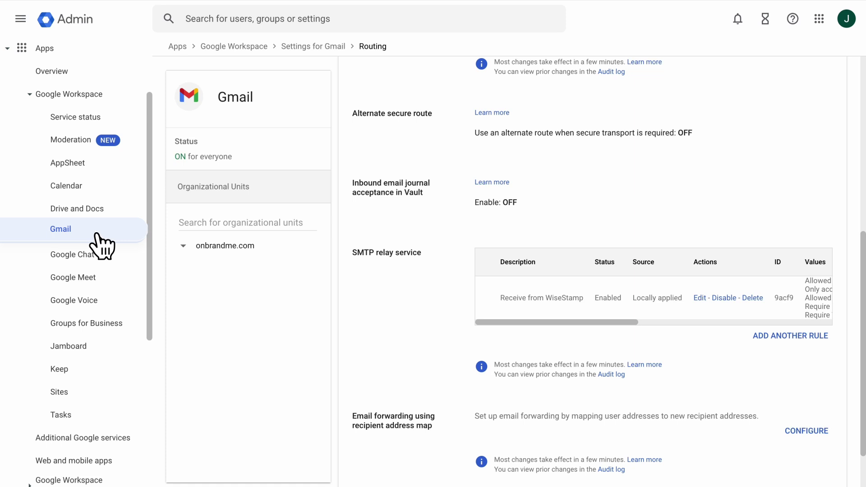
{"action": "scroll", "coordinate": [264, 393], "scroll_direction": "down", "scroll_amount": 6}
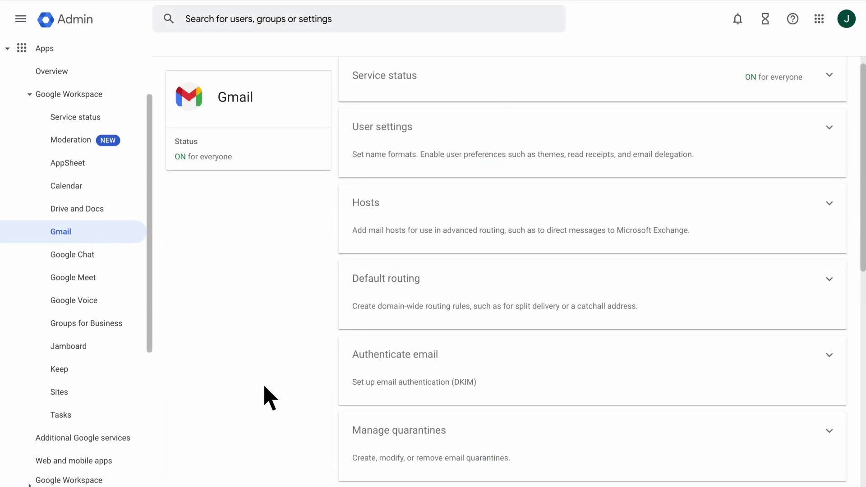
{"action": "scroll", "coordinate": [265, 388], "scroll_direction": "down", "scroll_amount": 4}
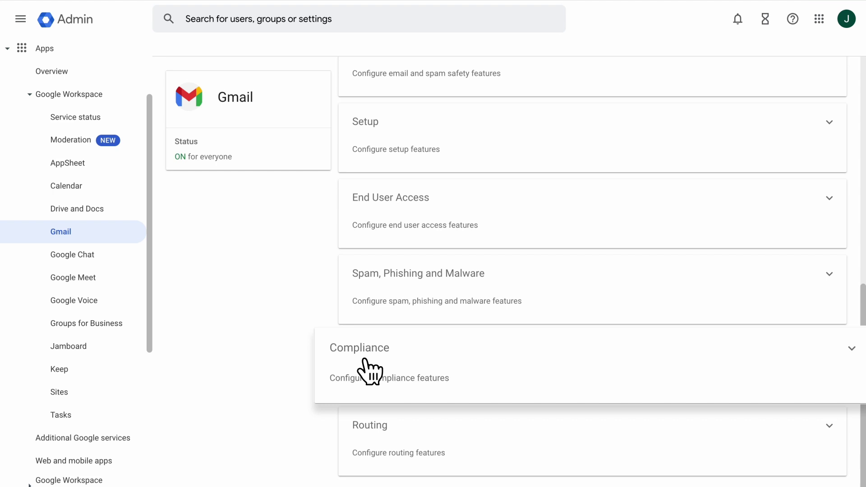
{"action": "left_click", "coordinate": [363, 366]}
{"action": "scroll", "coordinate": [364, 386], "scroll_direction": "down", "scroll_amount": 6}
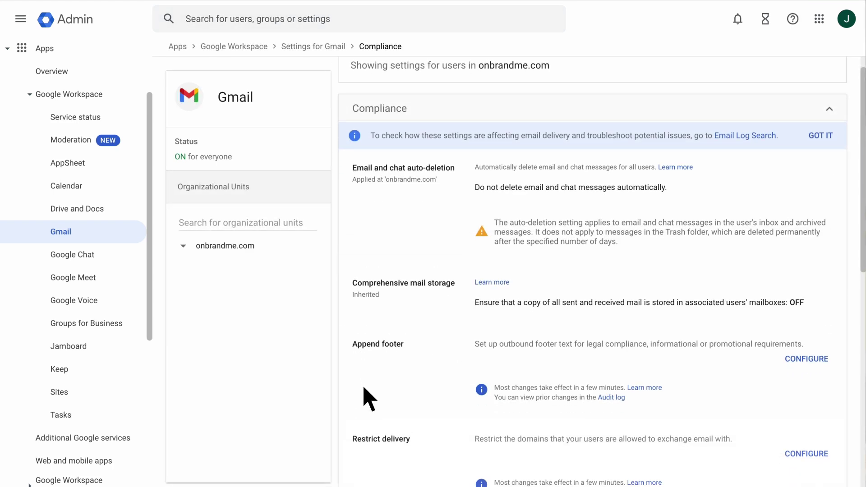
{"action": "scroll", "coordinate": [369, 399], "scroll_direction": "down", "scroll_amount": 2}
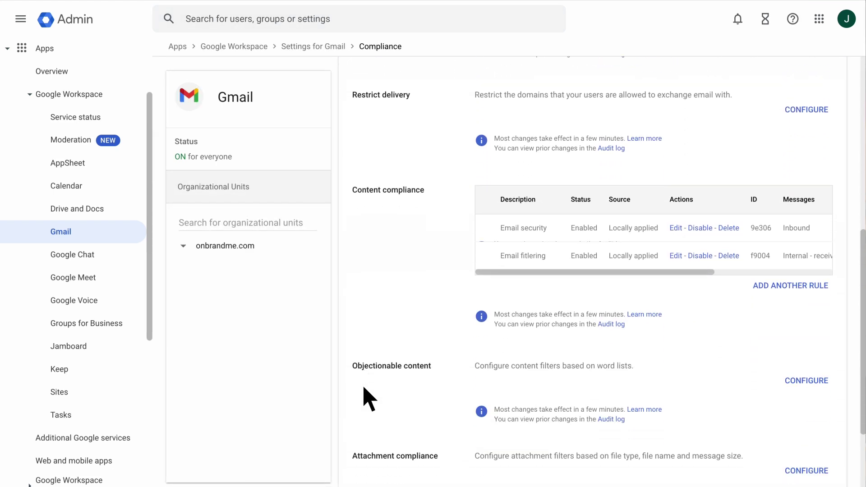
{"action": "left_click", "coordinate": [727, 256]}
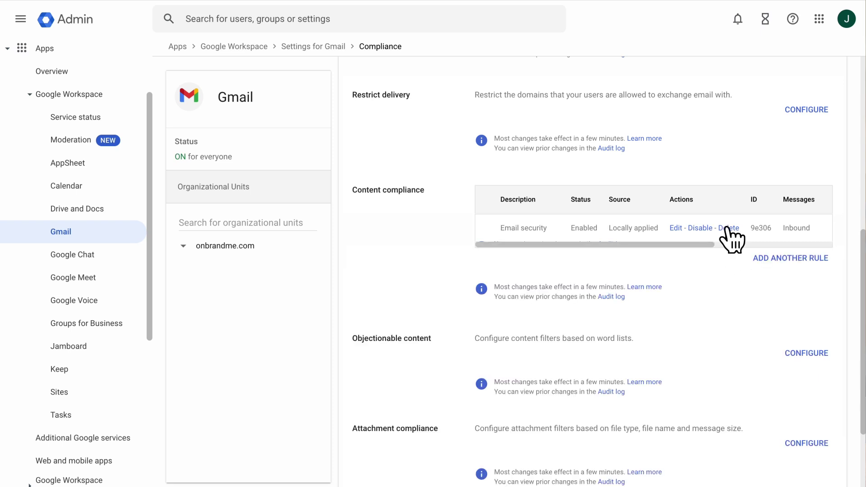
{"action": "left_click", "coordinate": [727, 228]}
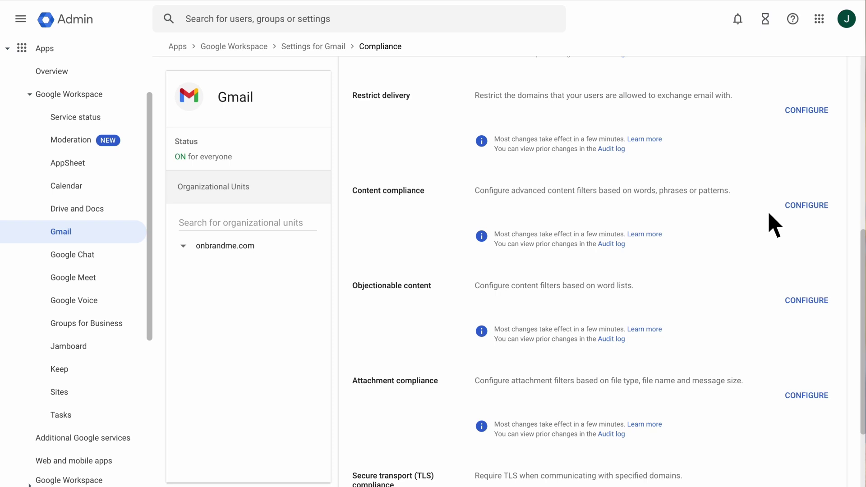
Add compliance rule 'Route WiseStamp' for Outbound and Internal - Sending mail, matching ALL expressions.
{"action": "left_click", "coordinate": [789, 208]}
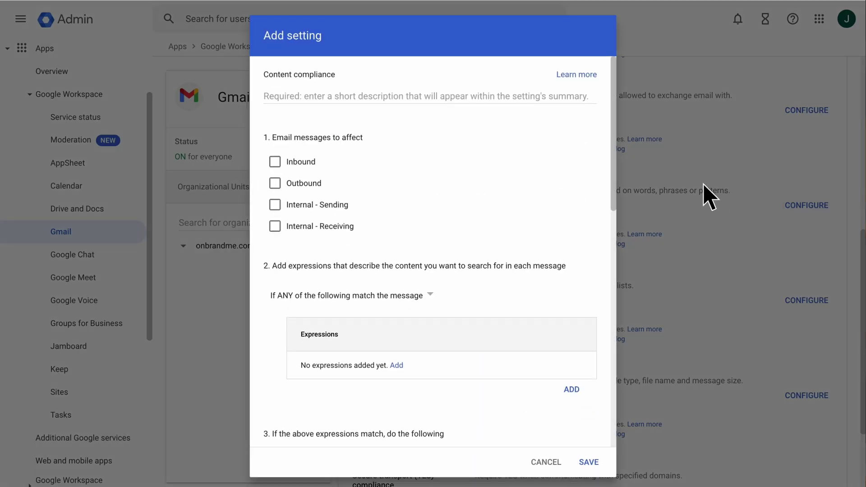
{"action": "left_click", "coordinate": [329, 97]}
{"action": "type", "text": "R"}
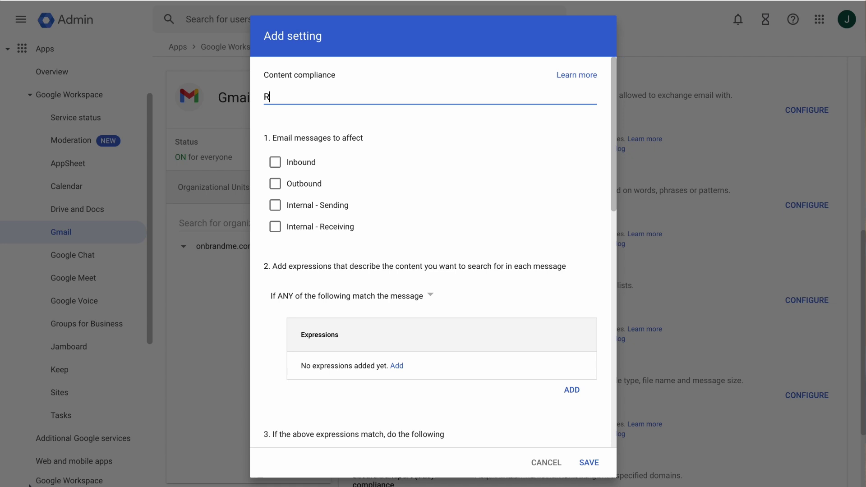
{"action": "type", "text": "oute WiseStamp"}
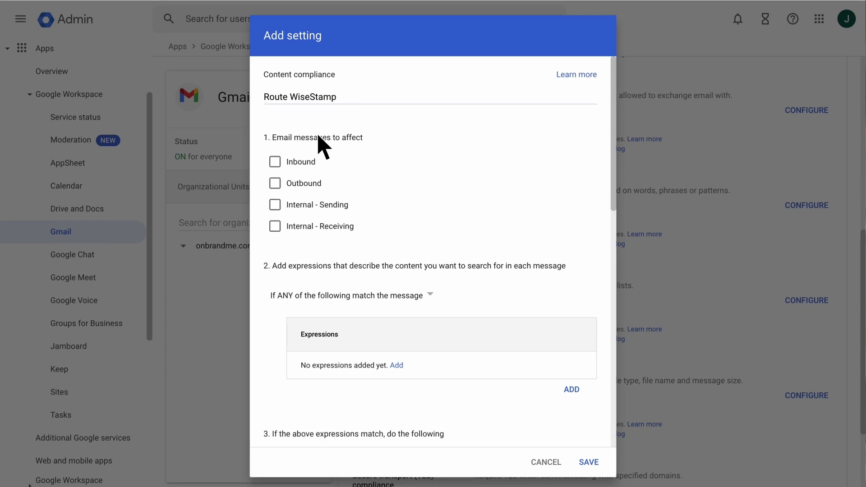
{"action": "left_click", "coordinate": [279, 183]}
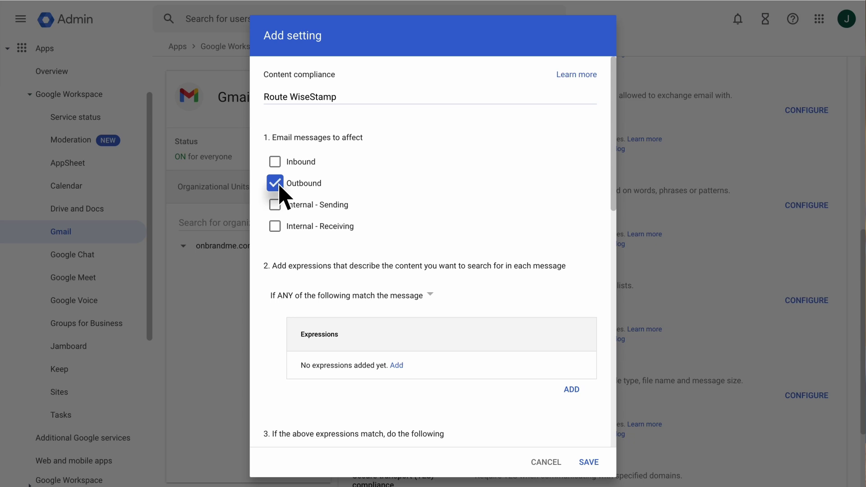
{"action": "left_click", "coordinate": [276, 206]}
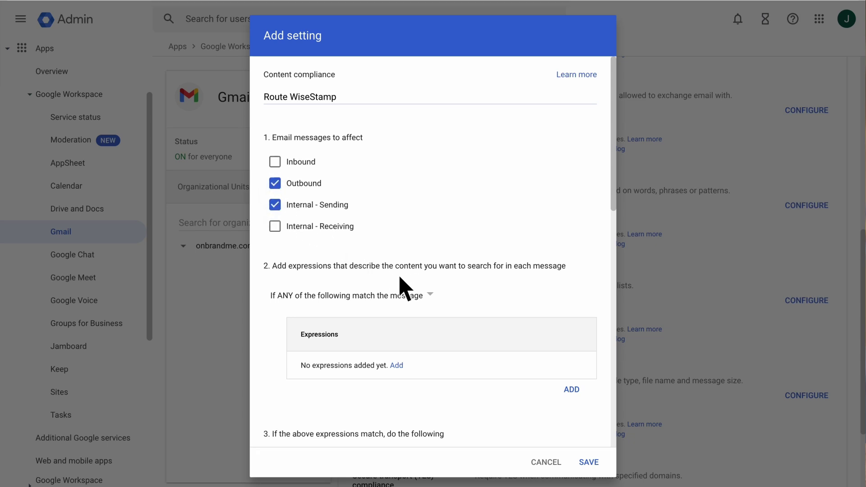
{"action": "left_click", "coordinate": [420, 294]}
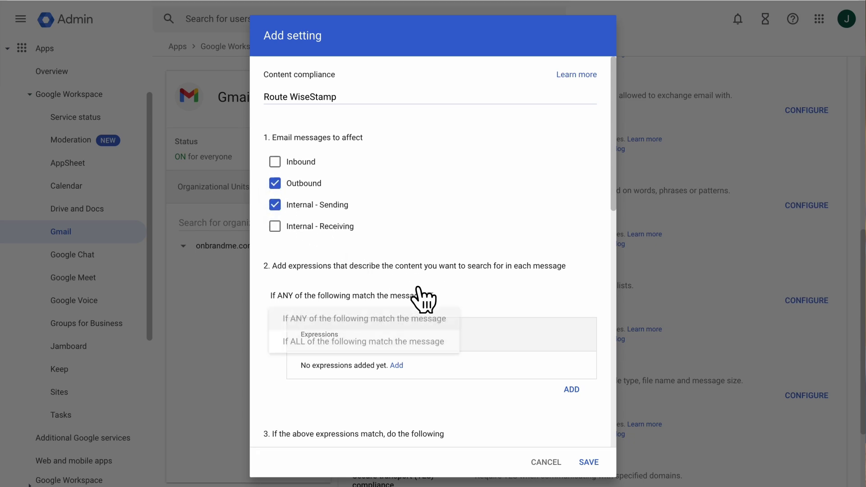
{"action": "left_click", "coordinate": [421, 340]}
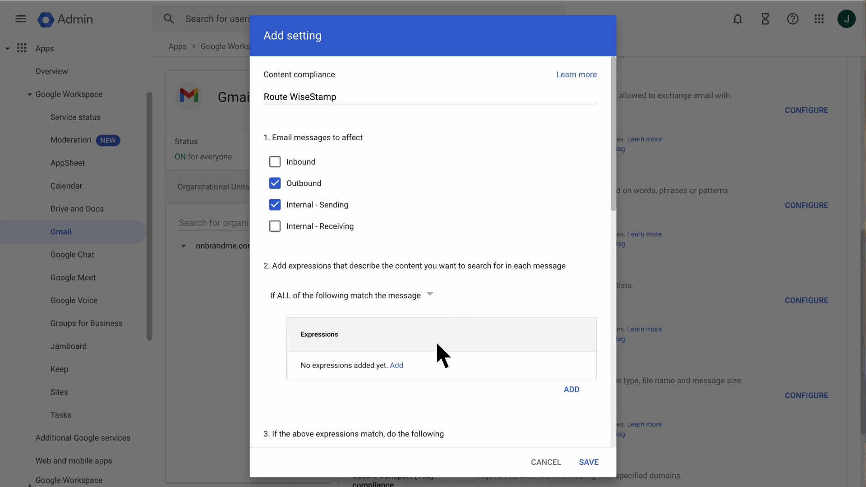
{"action": "left_click", "coordinate": [568, 391]}
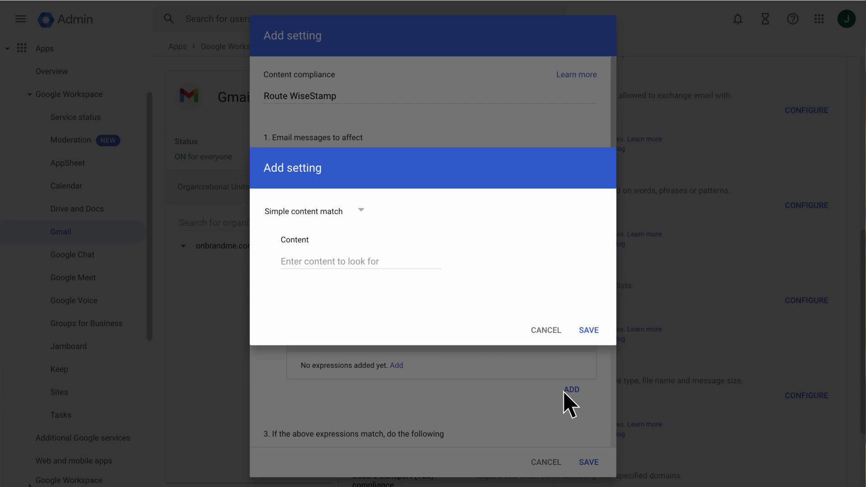
Add an Advanced content match: Full headers not containing X-WiseStampHostedSignatures-MessageProcessed.
{"action": "left_click", "coordinate": [350, 211]}
{"action": "left_click", "coordinate": [349, 257]}
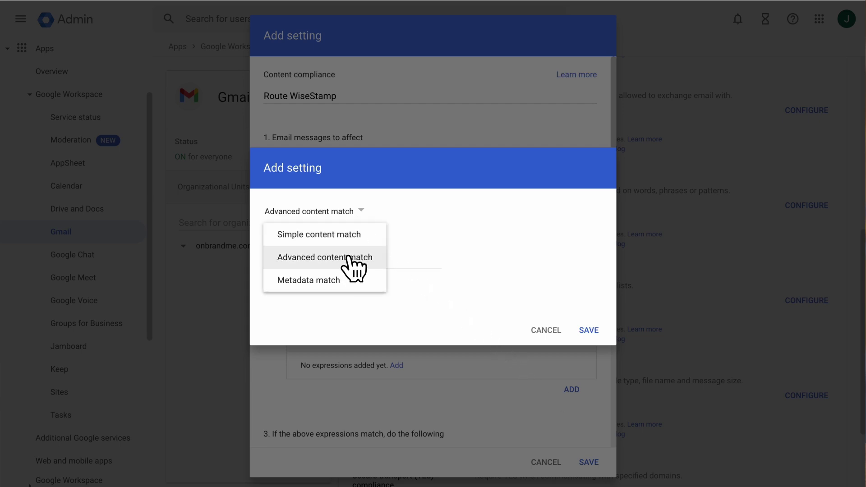
{"action": "left_click", "coordinate": [349, 257]}
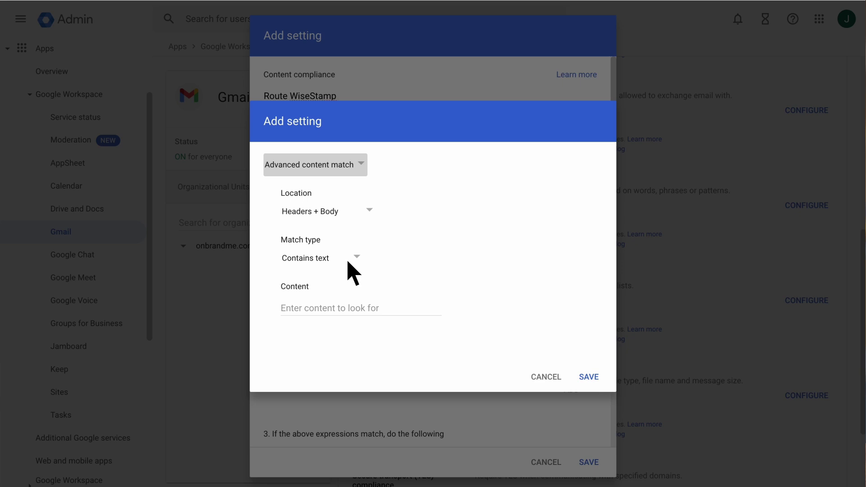
{"action": "left_click", "coordinate": [350, 211]}
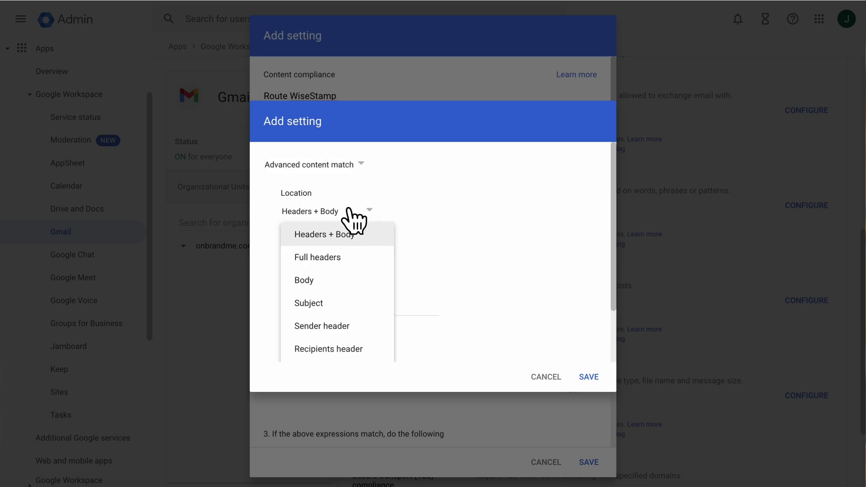
{"action": "left_click", "coordinate": [349, 257]}
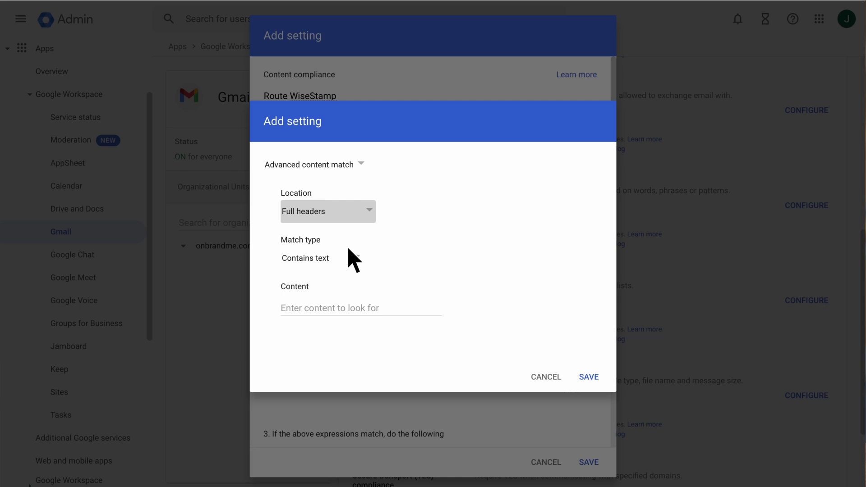
{"action": "left_click", "coordinate": [348, 258]}
{"action": "left_click", "coordinate": [348, 348]}
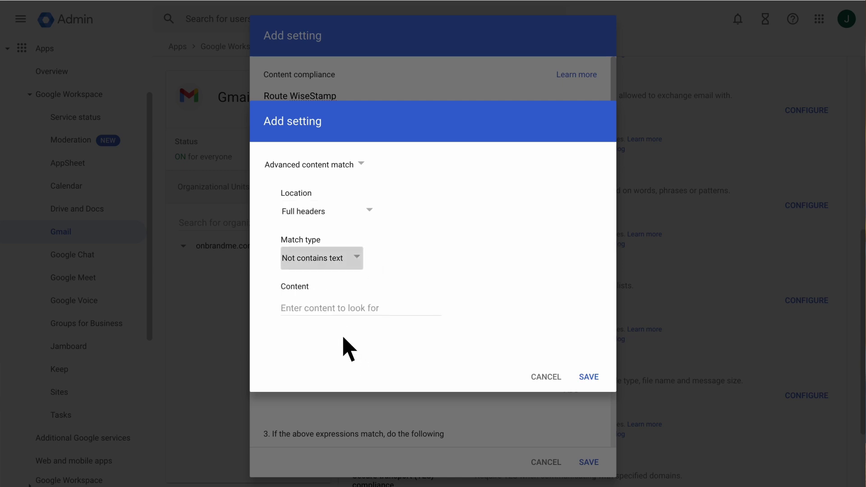
{"action": "left_click", "coordinate": [334, 311]}
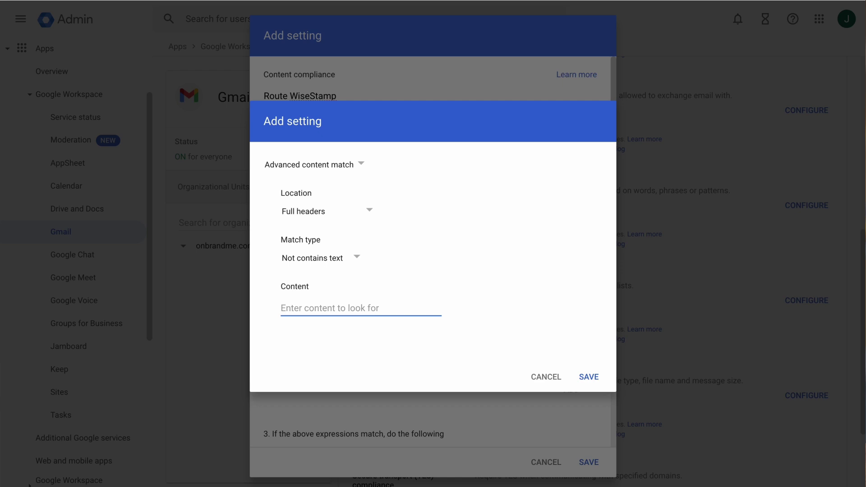
{"action": "type", "text": "X-WiseStampHostedSignatures-MessageProcessed"}
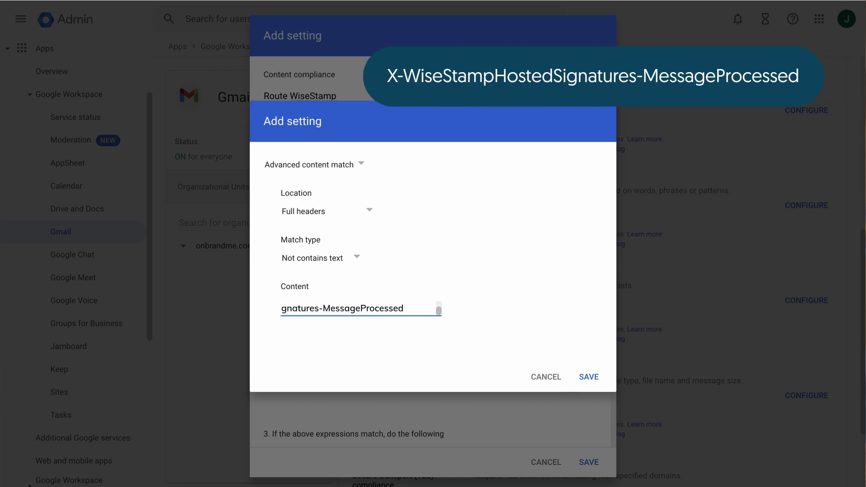
{"action": "left_click", "coordinate": [573, 381]}
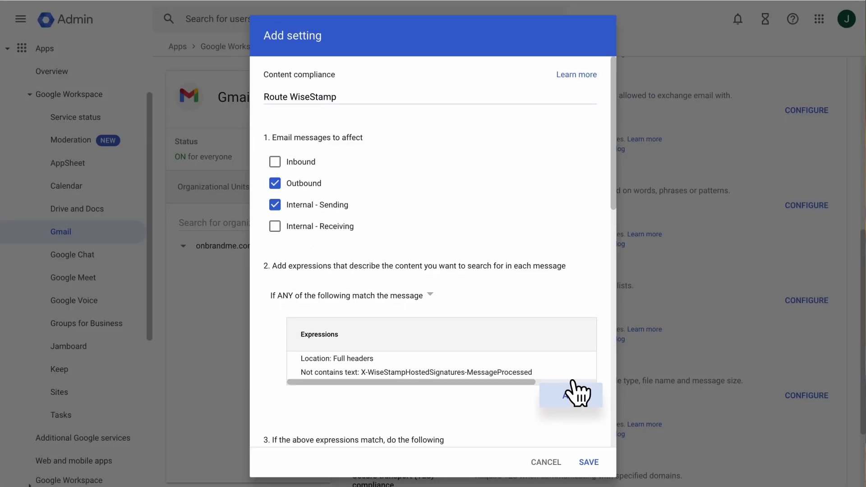
Add an Advanced content match expression: Full headers not matching the regex for Google Drive-share and Calendar senders.
{"action": "left_click", "coordinate": [571, 382]}
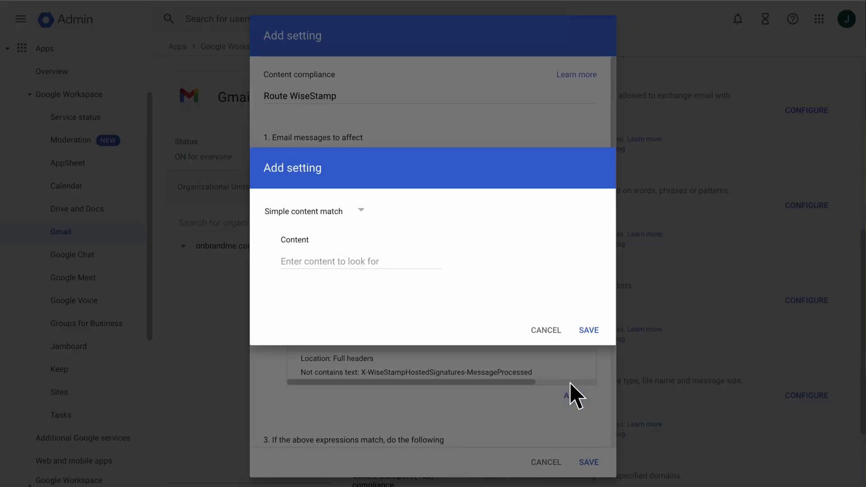
{"action": "left_click", "coordinate": [357, 208]}
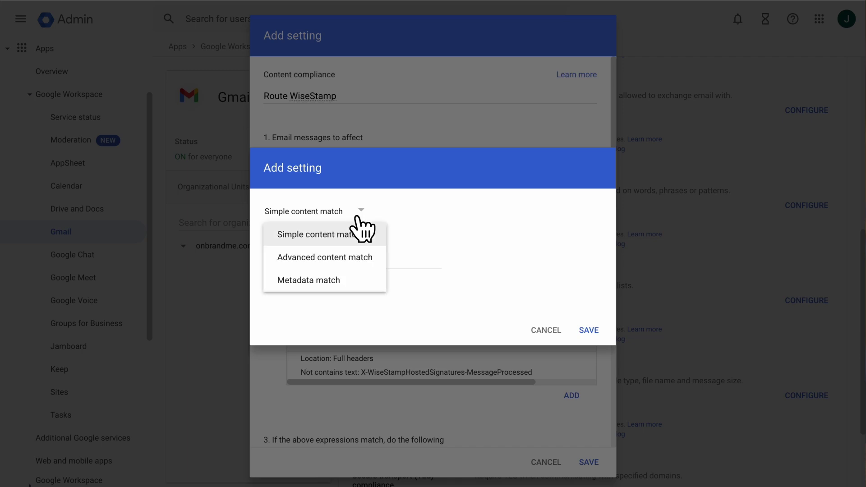
{"action": "left_click", "coordinate": [359, 253]}
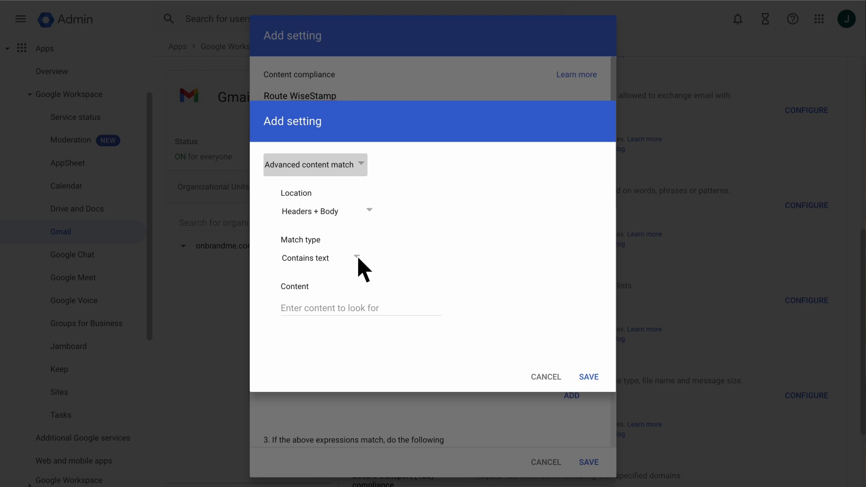
{"action": "left_click", "coordinate": [361, 212]}
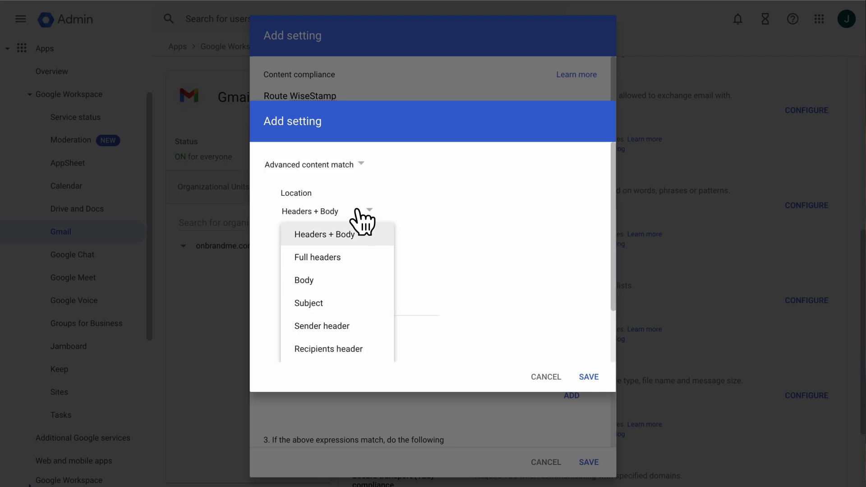
{"action": "left_click", "coordinate": [362, 266]}
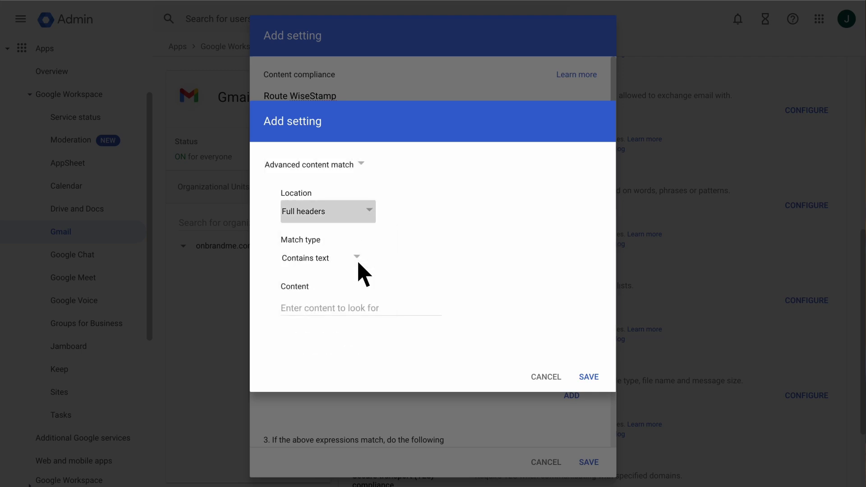
{"action": "left_click", "coordinate": [359, 265]}
{"action": "scroll", "coordinate": [361, 275], "scroll_direction": "down", "scroll_amount": 3}
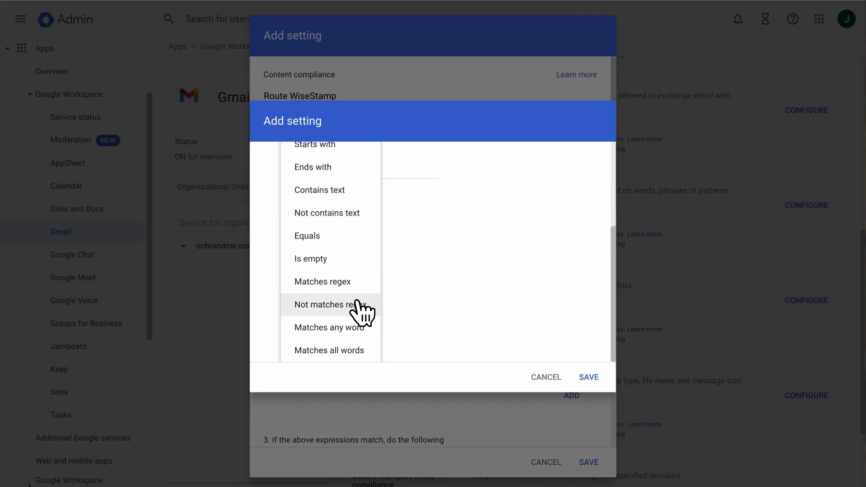
{"action": "left_click", "coordinate": [361, 311]}
{"action": "left_click", "coordinate": [316, 260]}
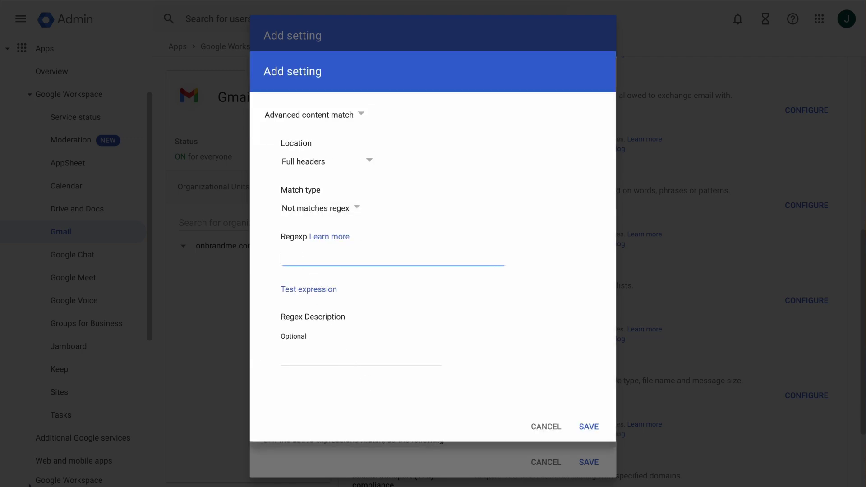
{"action": "key", "text": "ctrl+v"}
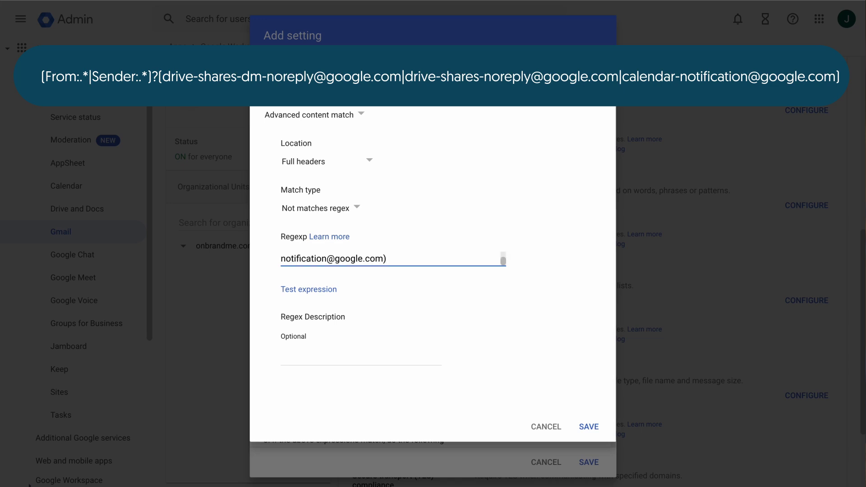
{"action": "left_click", "coordinate": [578, 429]}
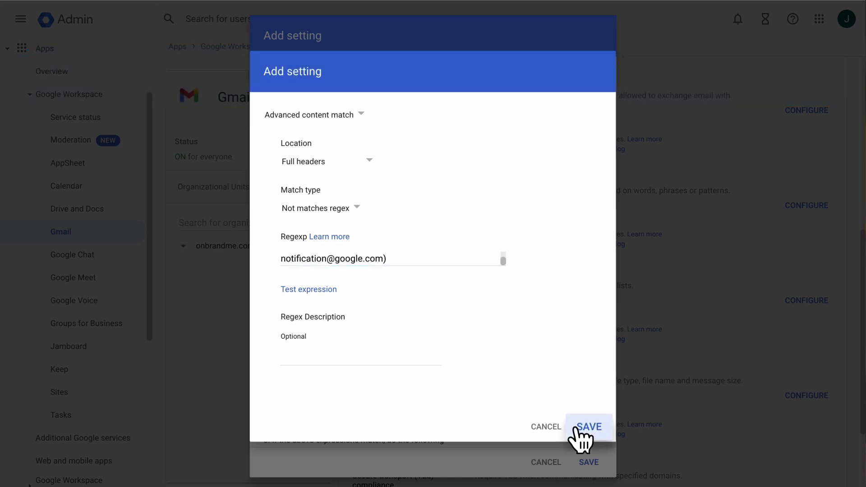
Set the rule to modify matching messages and enable adding custom headers.
{"action": "scroll", "coordinate": [578, 440], "scroll_direction": "down", "scroll_amount": 5}
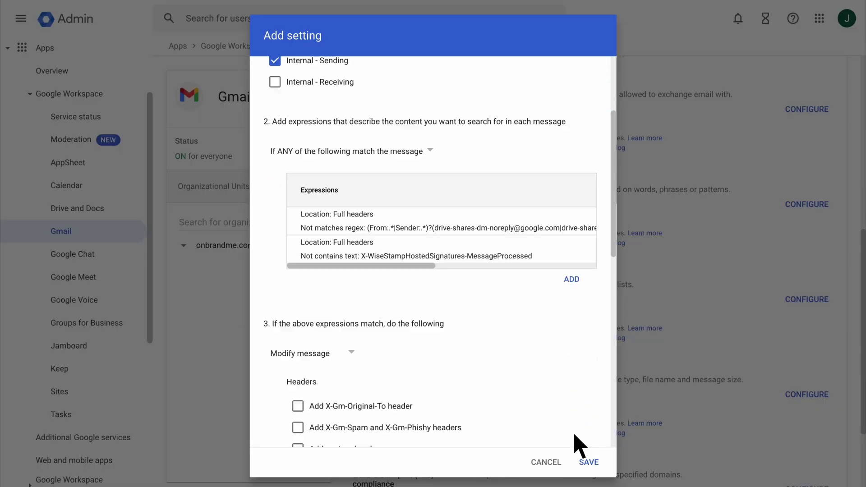
{"action": "scroll", "coordinate": [354, 288], "scroll_direction": "up", "scroll_amount": 1}
{"action": "scroll", "coordinate": [359, 306], "scroll_direction": "down", "scroll_amount": 1}
{"action": "scroll", "coordinate": [353, 302], "scroll_direction": "up", "scroll_amount": 1}
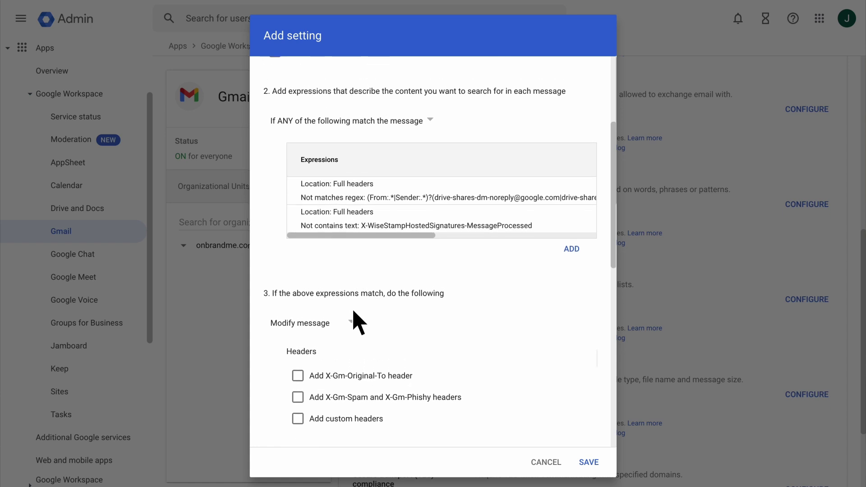
{"action": "left_click", "coordinate": [353, 321]}
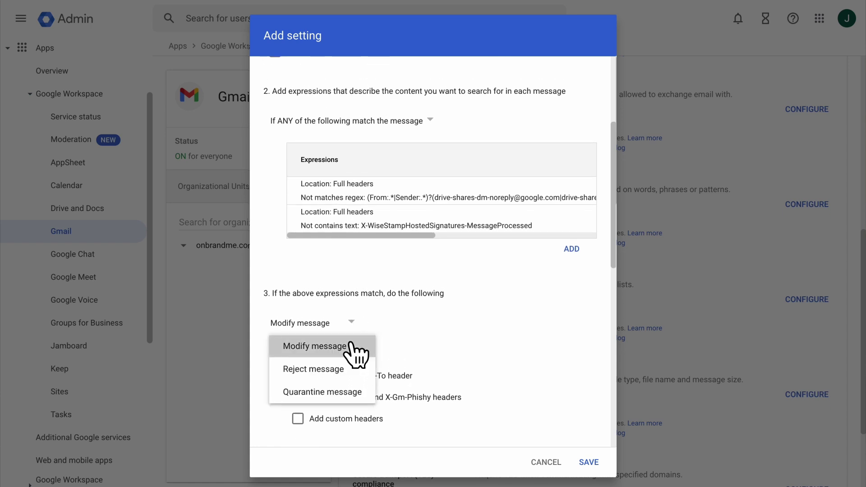
{"action": "left_click", "coordinate": [354, 347]}
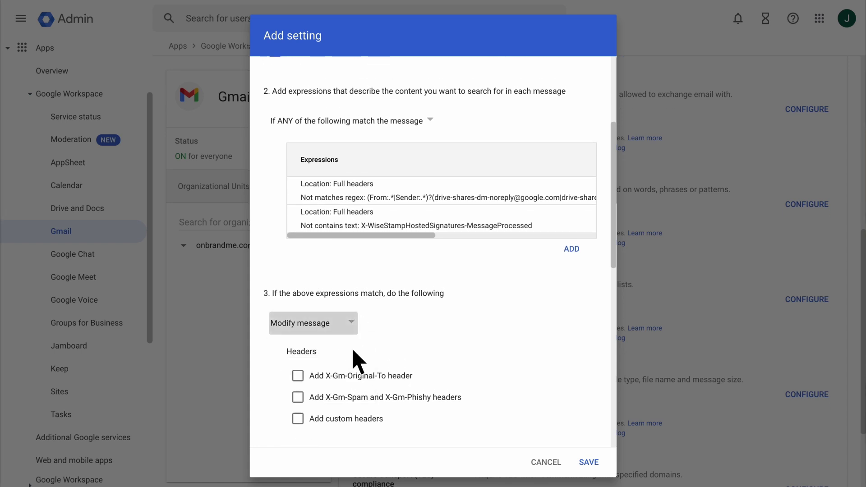
{"action": "scroll", "coordinate": [354, 356], "scroll_direction": "down", "scroll_amount": 2}
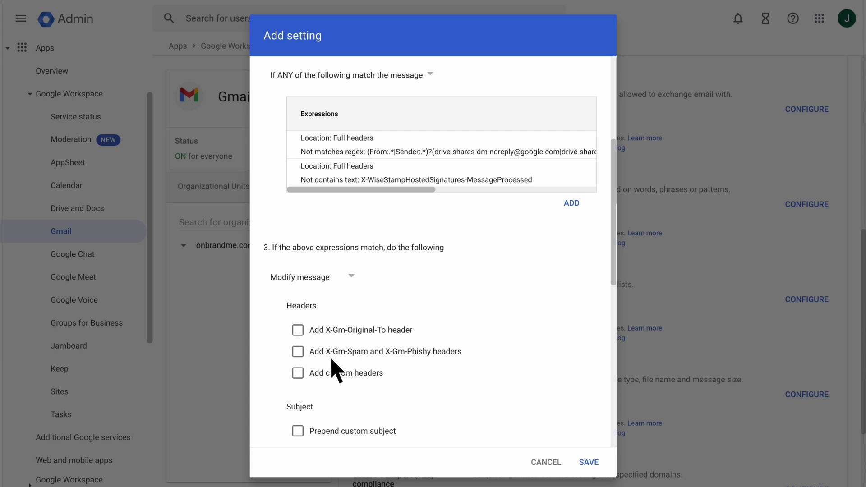
{"action": "left_click", "coordinate": [298, 374]}
{"action": "scroll", "coordinate": [499, 401], "scroll_direction": "down", "scroll_amount": 3}
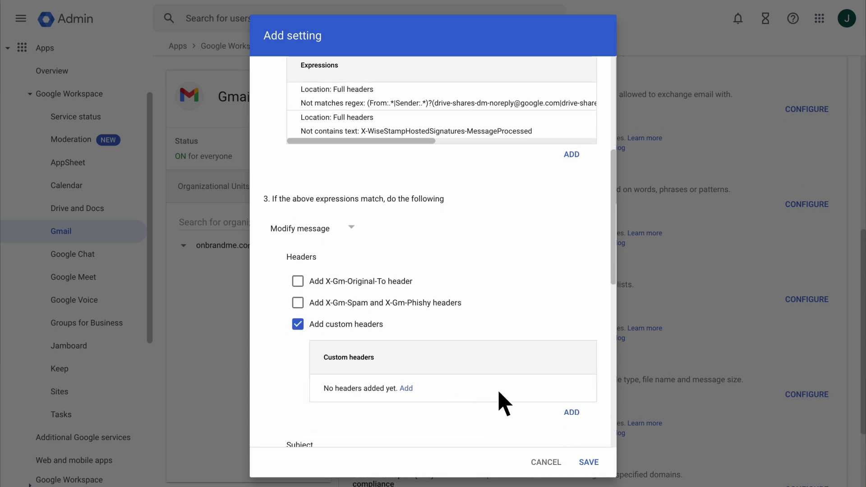
Add an X-Wisestamphostedsignatures-Auth custom header with the connector's authentication code as its value.
{"action": "left_click", "coordinate": [571, 390]}
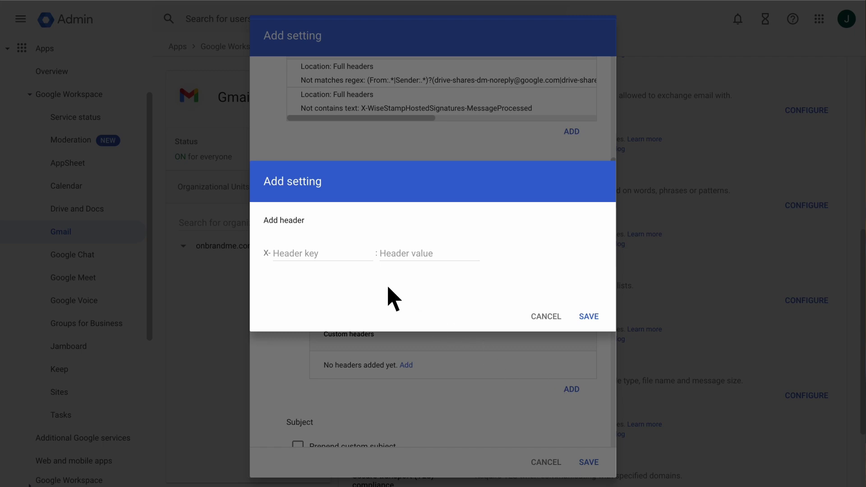
{"action": "left_click", "coordinate": [323, 253]}
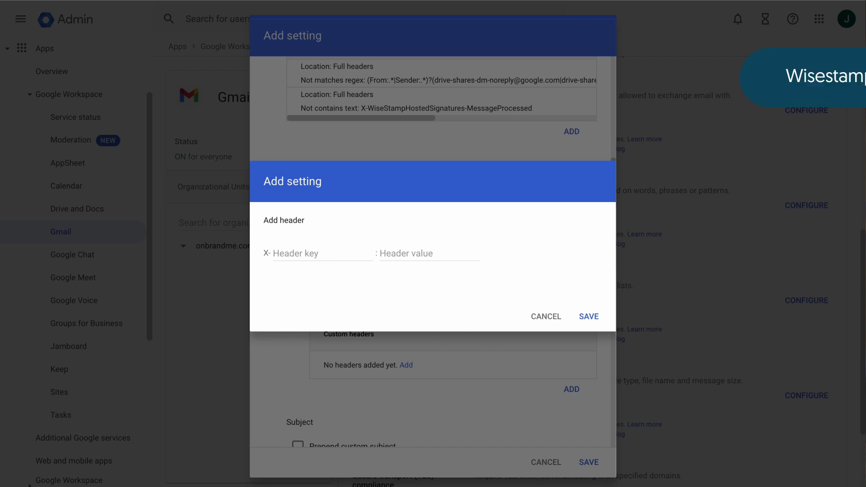
{"action": "type", "text": "Signatures-Auth"}
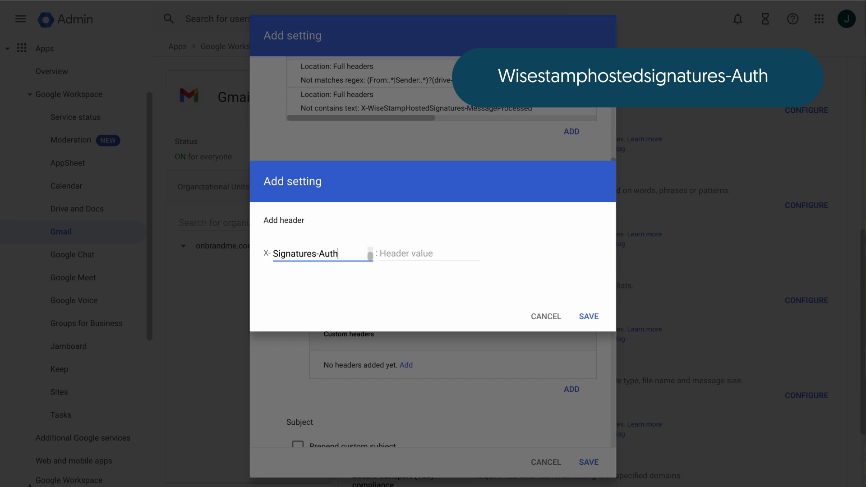
{"action": "left_click", "coordinate": [381, 253]}
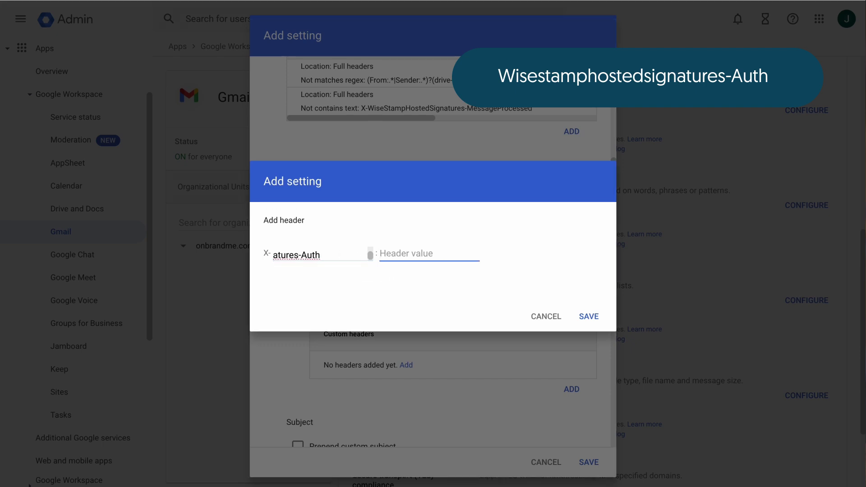
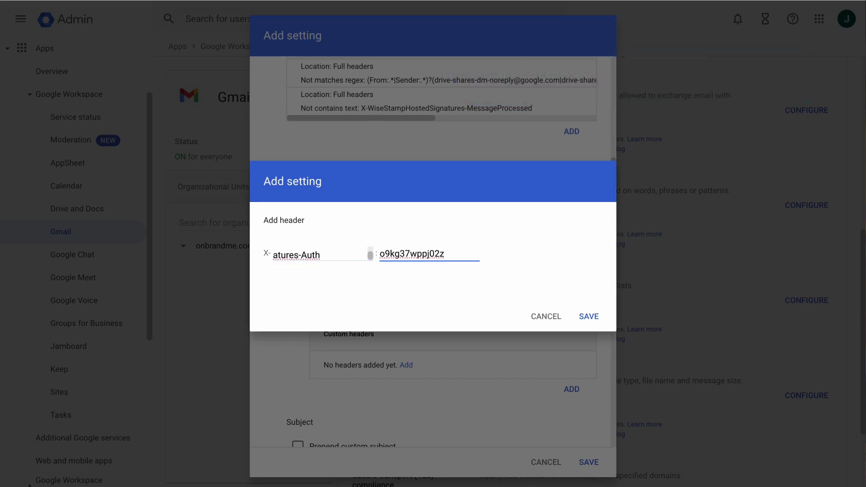
Save the X-Wisestamphostedsignatures-Auth custom header.
{"action": "left_click", "coordinate": [576, 317]}
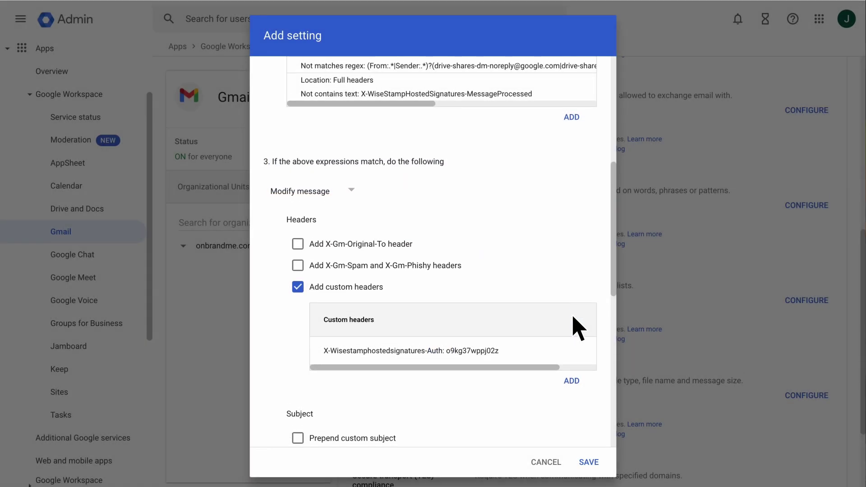
{"action": "scroll", "coordinate": [573, 318], "scroll_direction": "down", "scroll_amount": 5}
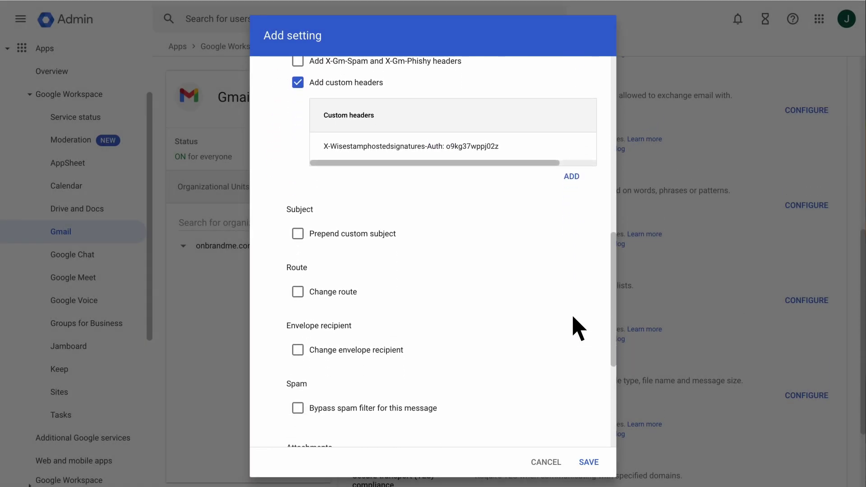
{"action": "scroll", "coordinate": [573, 320], "scroll_direction": "down", "scroll_amount": 4}
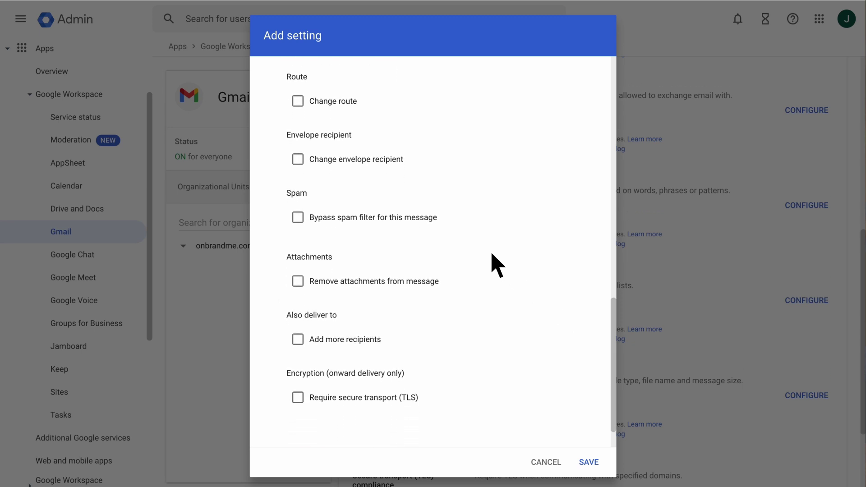
Change the route to WiseStamp with secure transport (TLS) required, and save the compliance rule.
{"action": "left_click", "coordinate": [297, 102]}
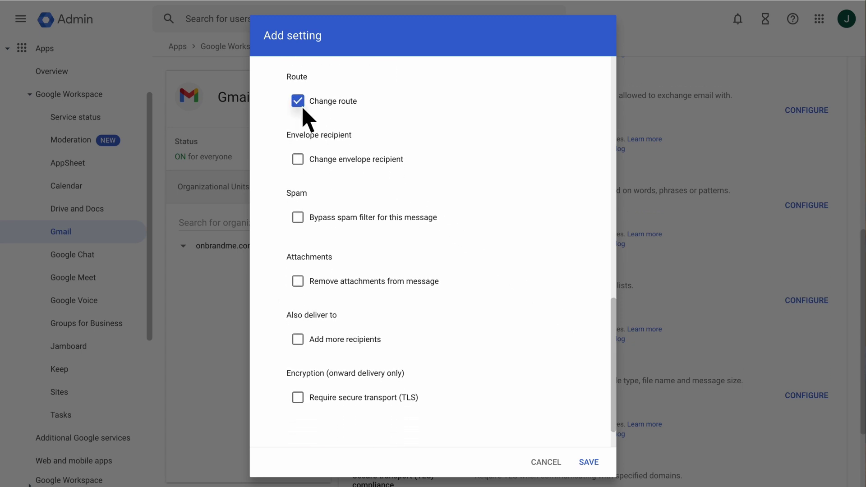
{"action": "left_click", "coordinate": [372, 172]}
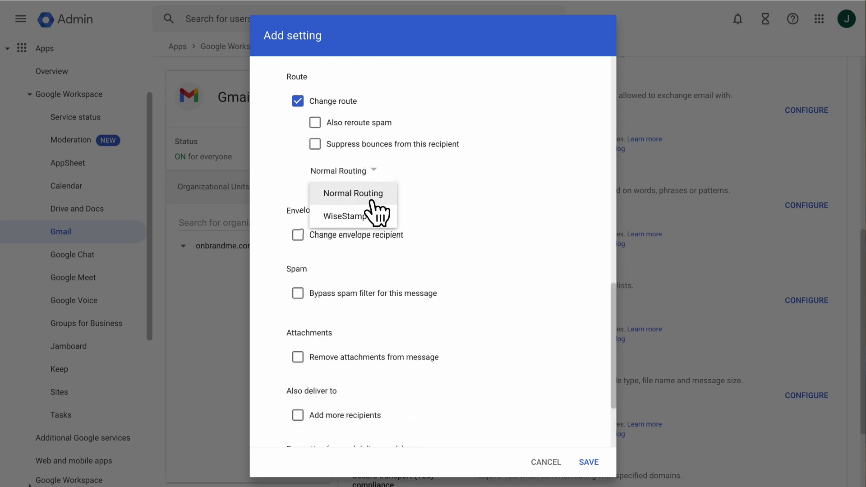
{"action": "left_click", "coordinate": [373, 214]}
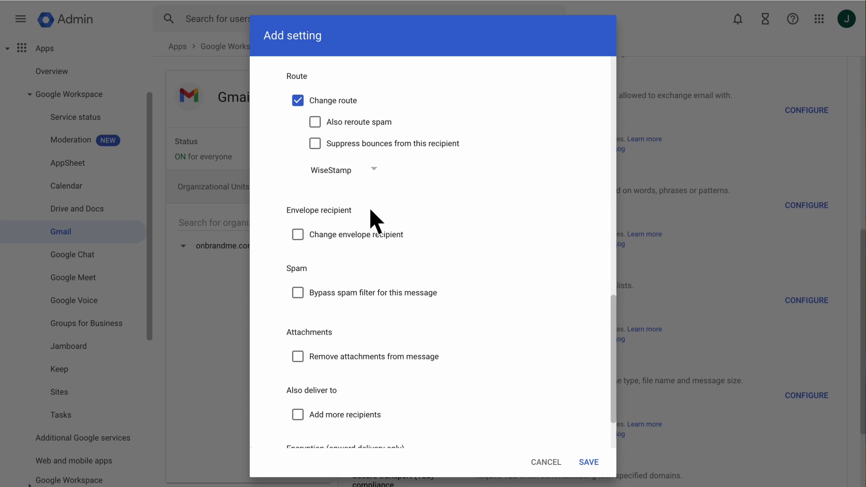
{"action": "scroll", "coordinate": [370, 210], "scroll_direction": "down", "scroll_amount": 2}
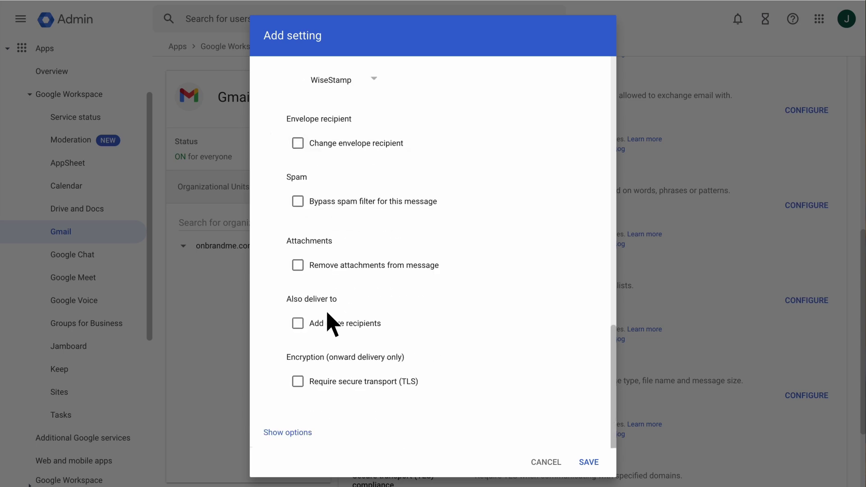
{"action": "left_click", "coordinate": [297, 382]}
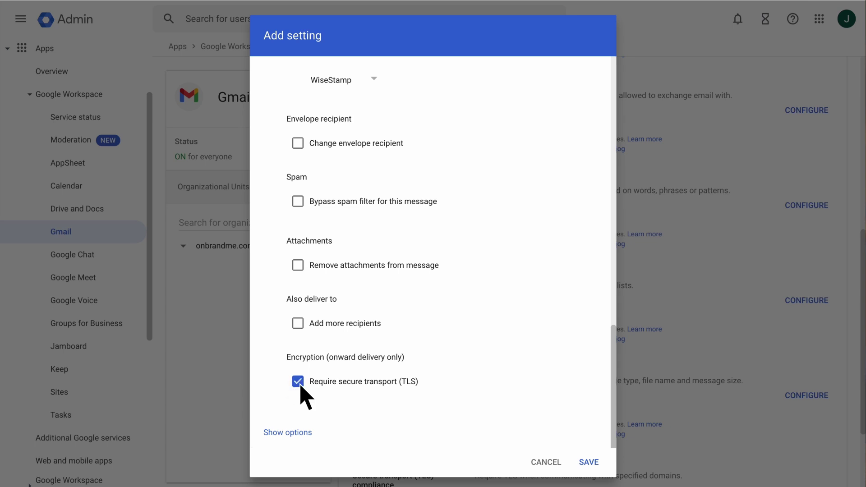
{"action": "left_click", "coordinate": [578, 466]}
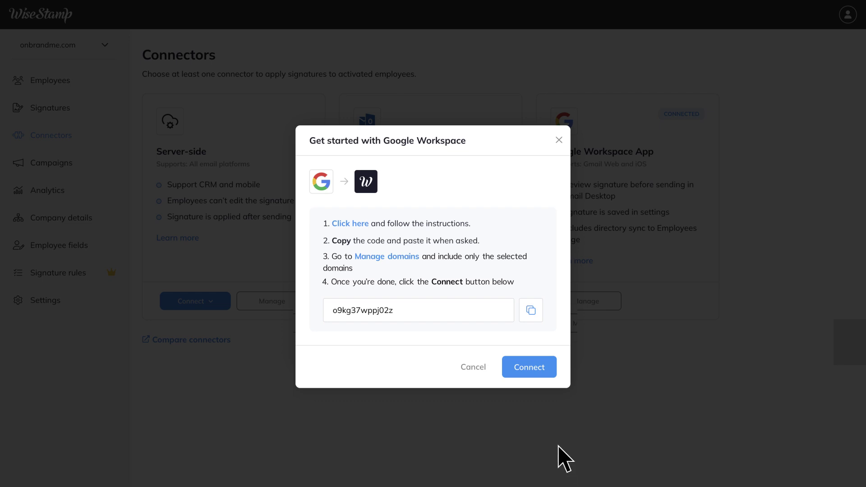
Connect WiseStamp's server-side connector to Google Workspace for the onbrandme.com domain.
{"action": "left_click", "coordinate": [540, 360]}
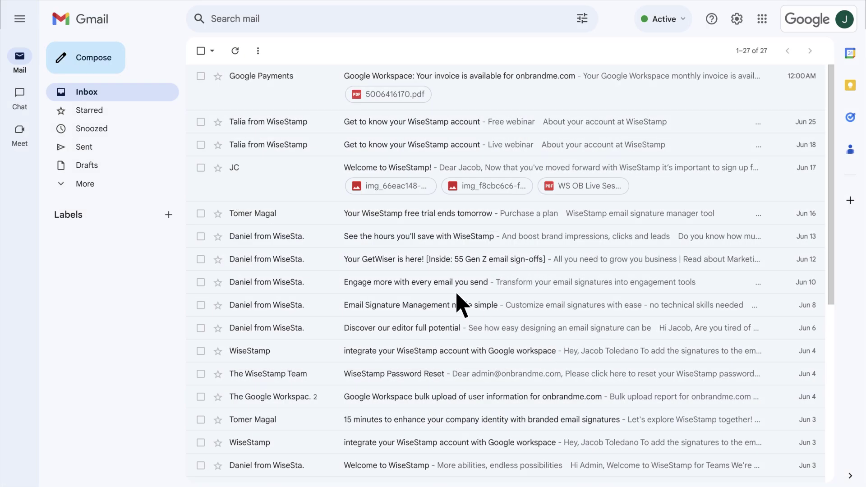
Compose and send a test email, then open the received 'Tuesday meeting' message.
{"action": "left_click", "coordinate": [125, 73]}
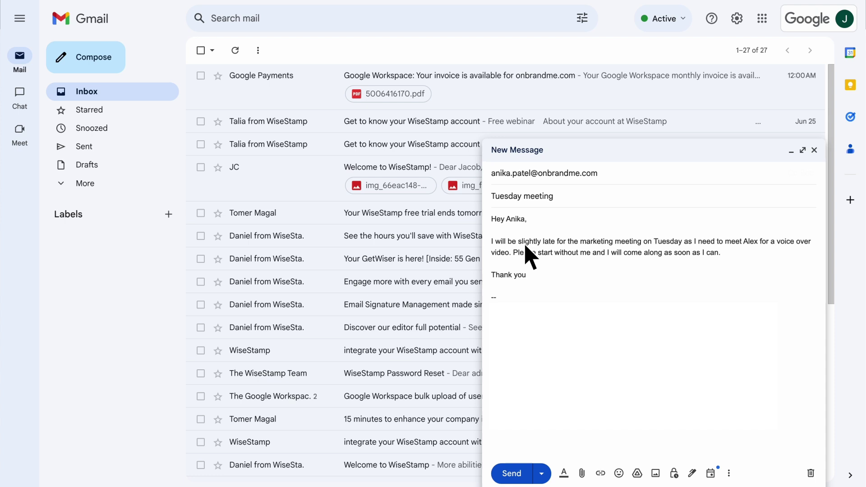
{"action": "left_click", "coordinate": [522, 474]}
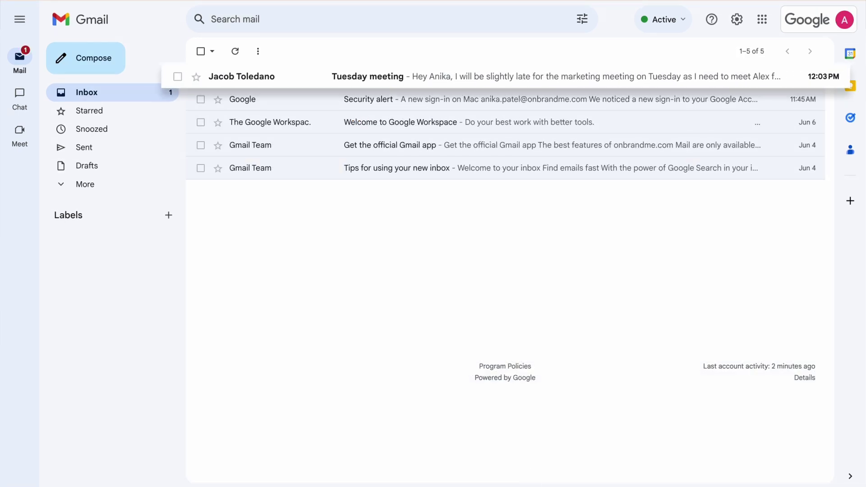
{"action": "left_click", "coordinate": [451, 76]}
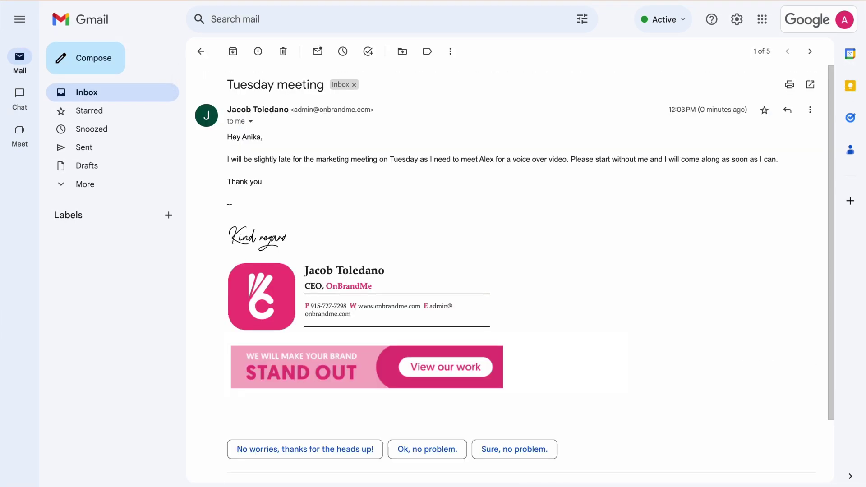